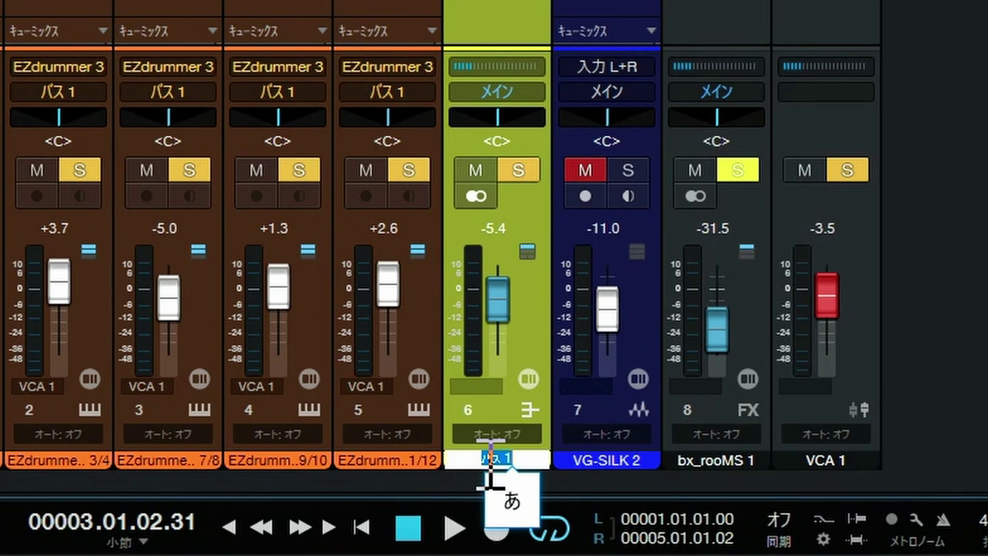
Rename the バス 1 bus channel as ドラム
text(u)
key(space)
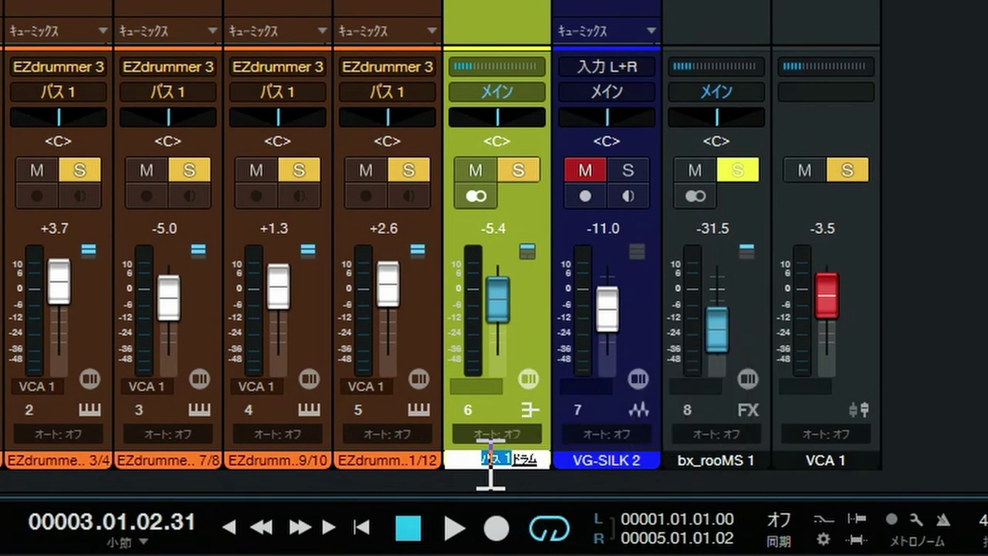
key(Return)
key(Return)
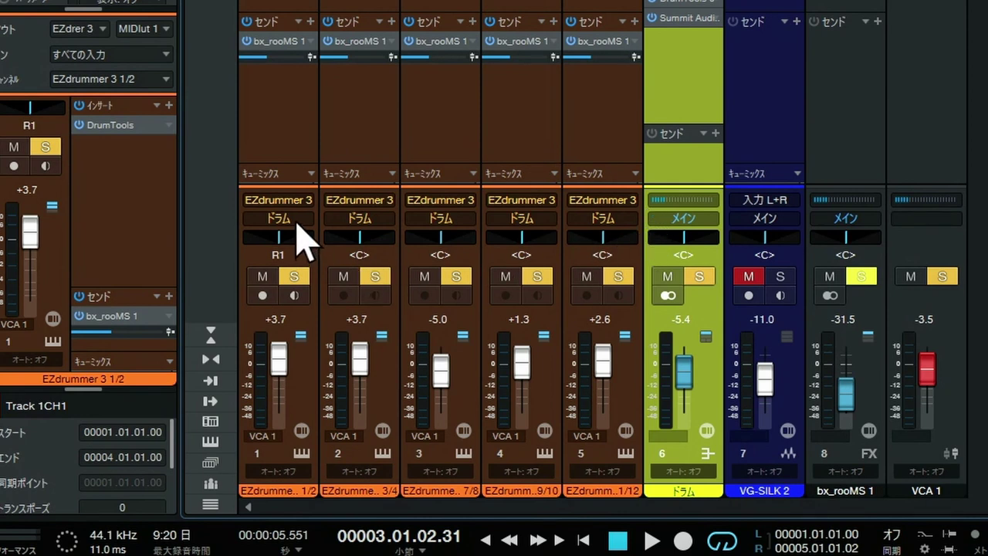
Route the outputs of all five EZdrummer channels directly to メイン instead of the ドラム bus
click(297, 222)
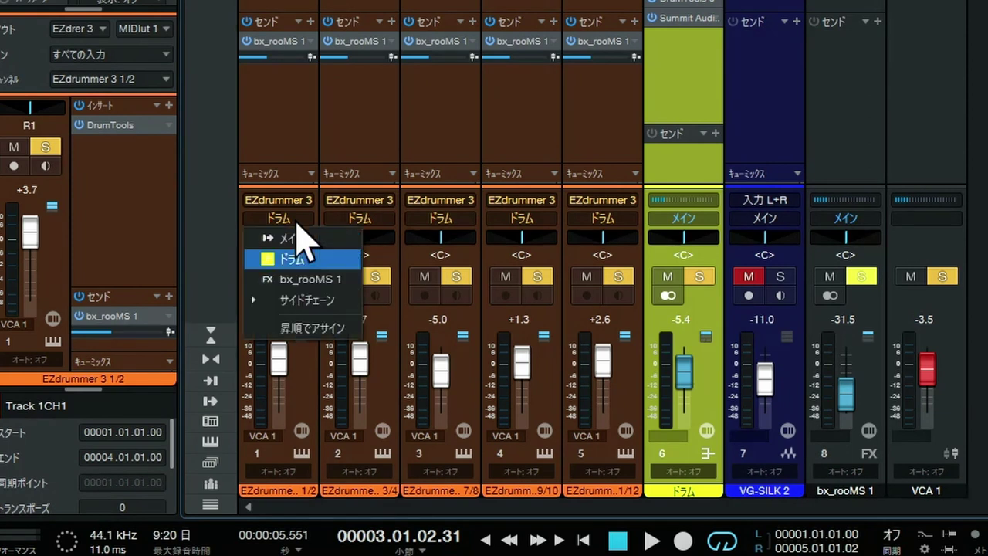
click(305, 259)
click(302, 166)
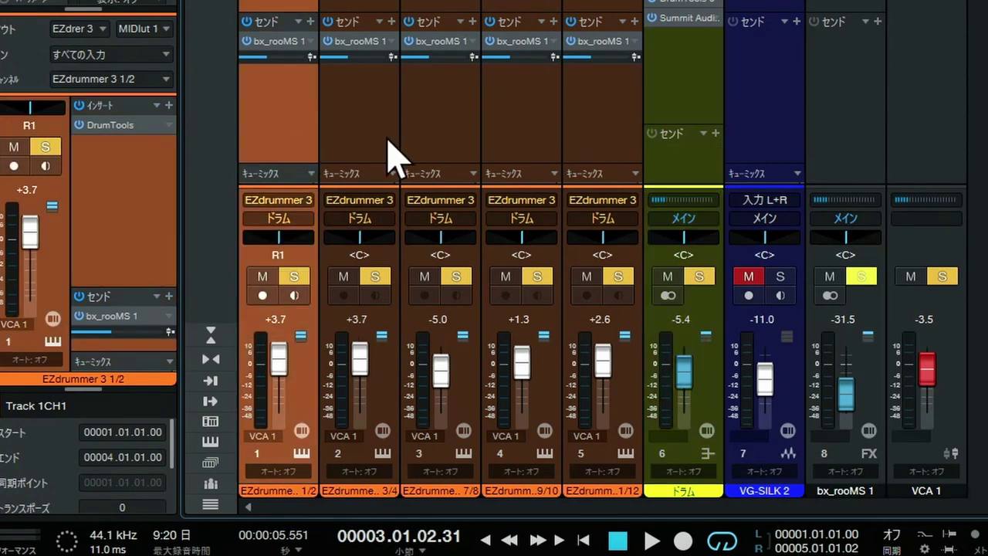
shift+click(586, 147)
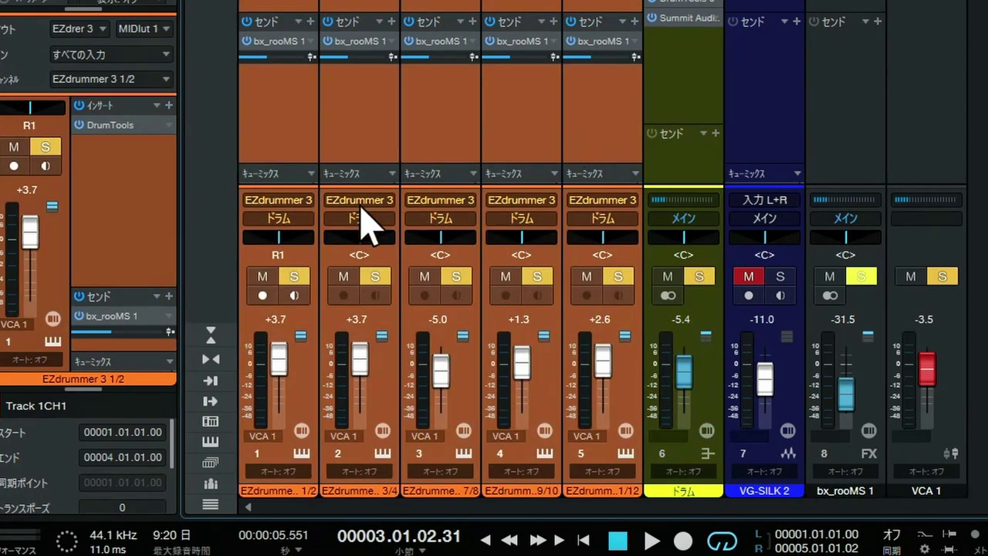
click(305, 221)
click(305, 238)
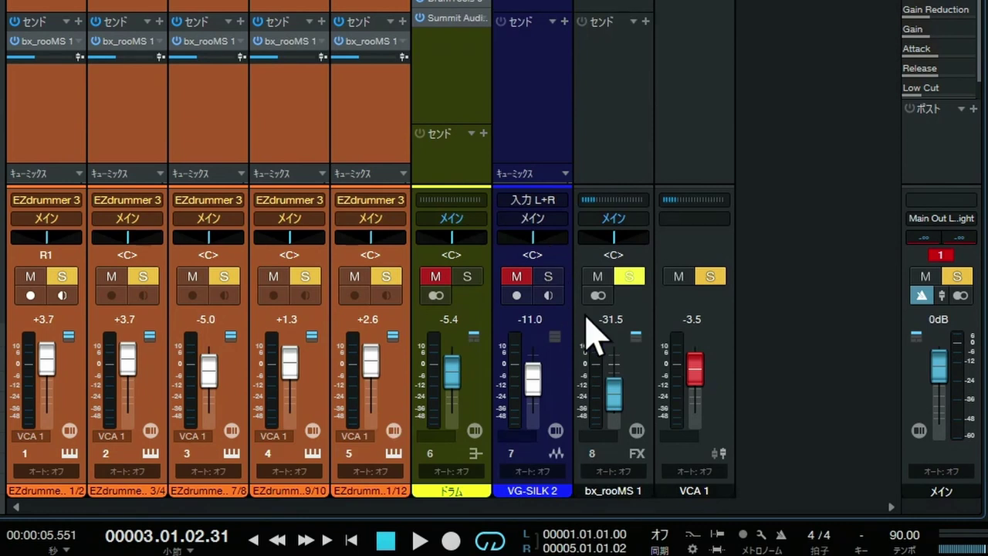
Solo the ドラム bus, play the song with the drums routed to メイン, and return to the song start
click(466, 276)
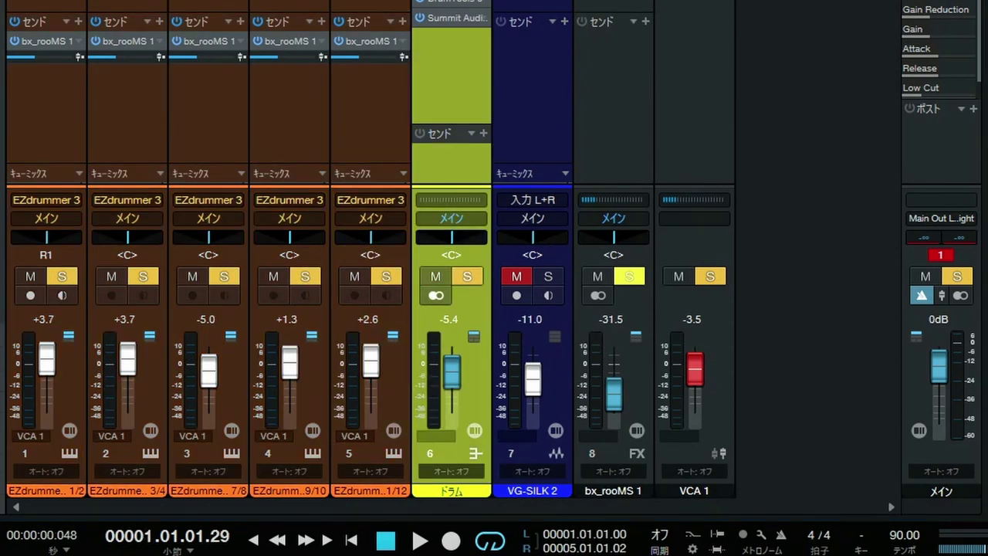
key(space)
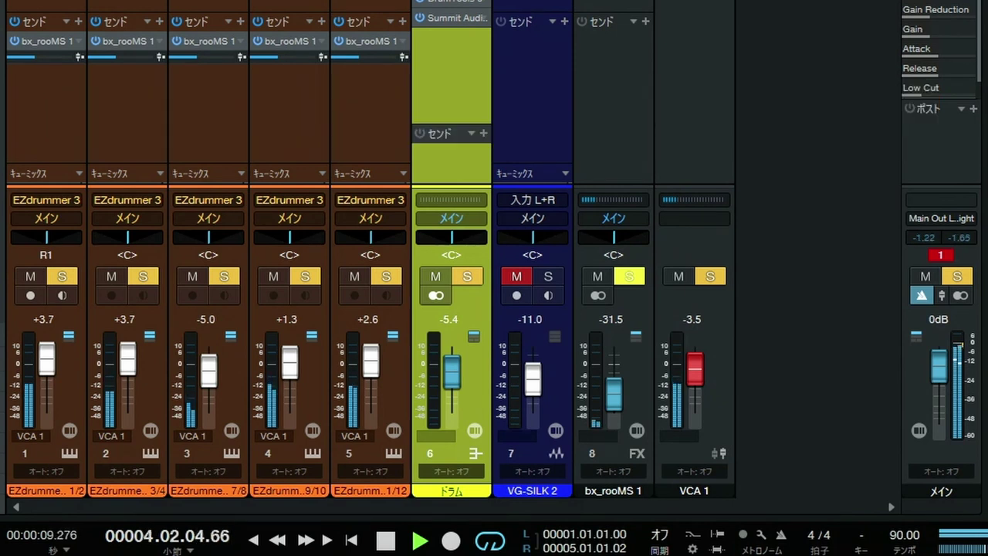
key(space)
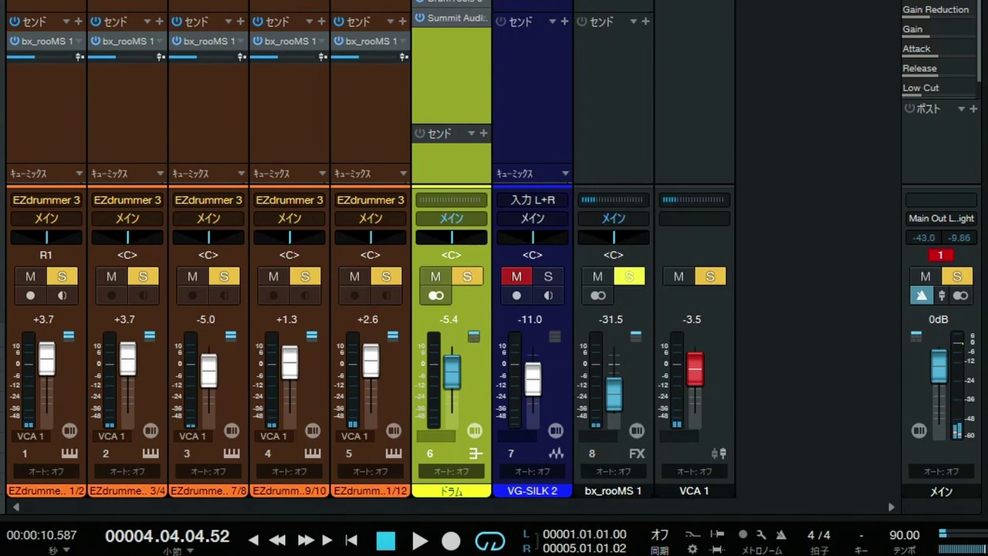
key(comma)
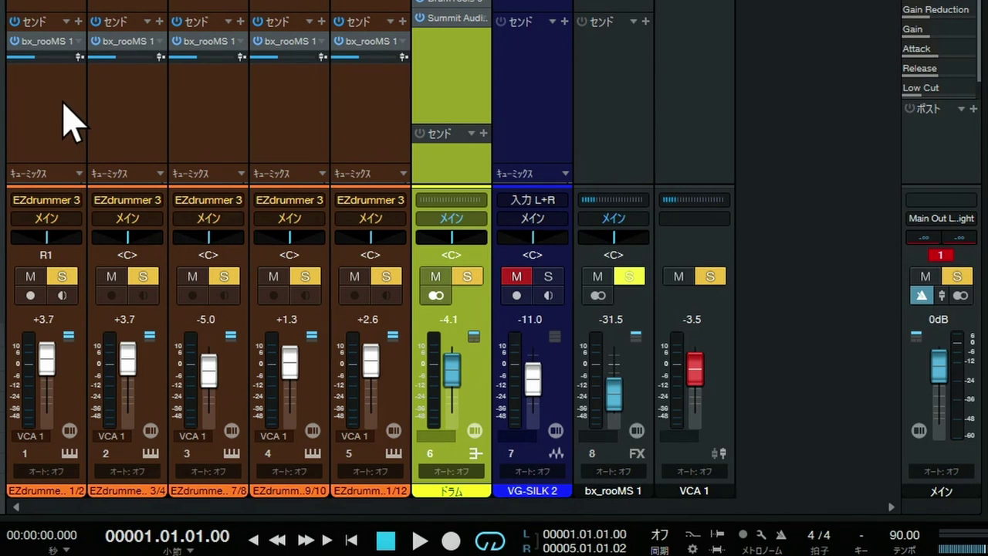
Select the five EZdrummer channels and set their output to the ドラム bus
click(64, 104)
shift+click(371, 139)
click(62, 218)
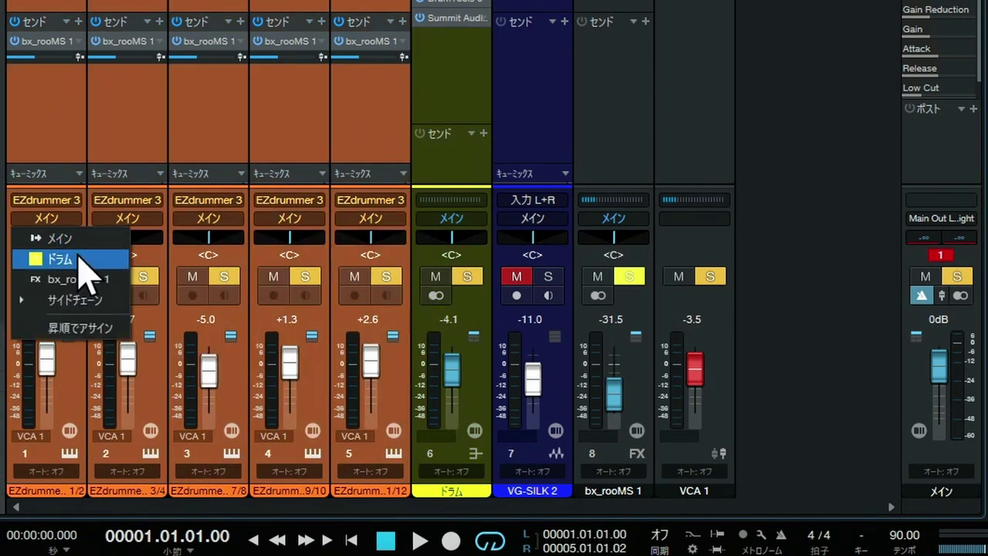
click(62, 259)
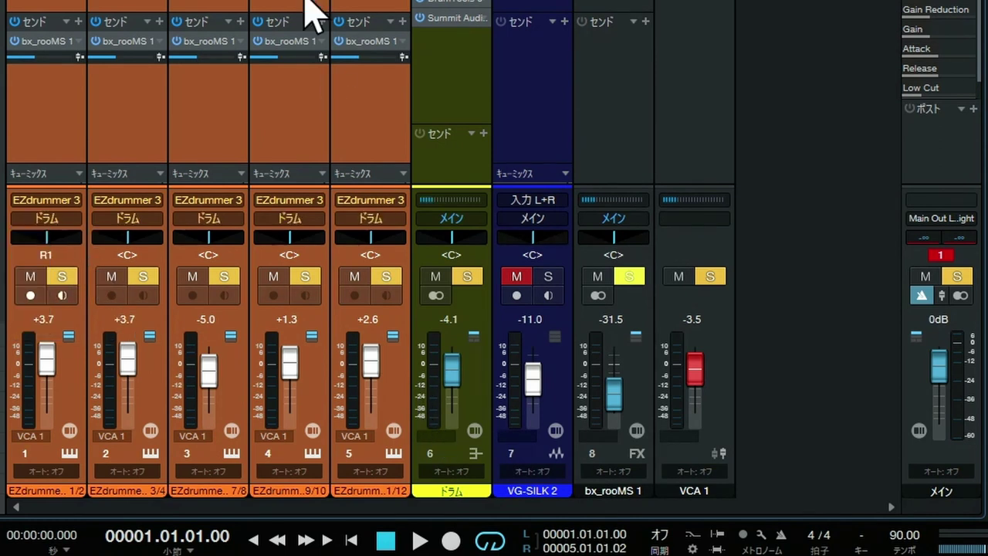
Play the song while raising the ドラム bus fader to +4.9 dB, stop playback, and reset the fader to 0 dB
click(461, 54)
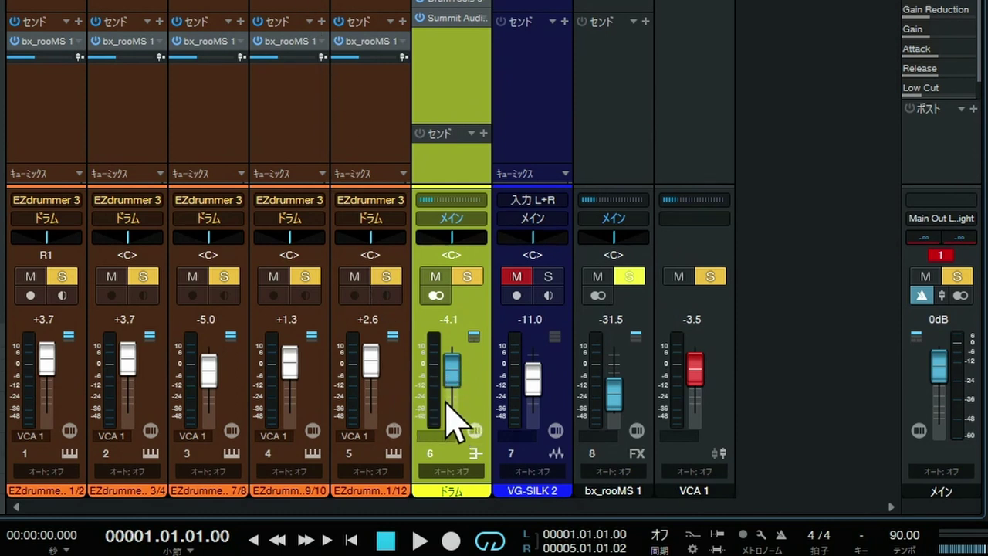
key(space)
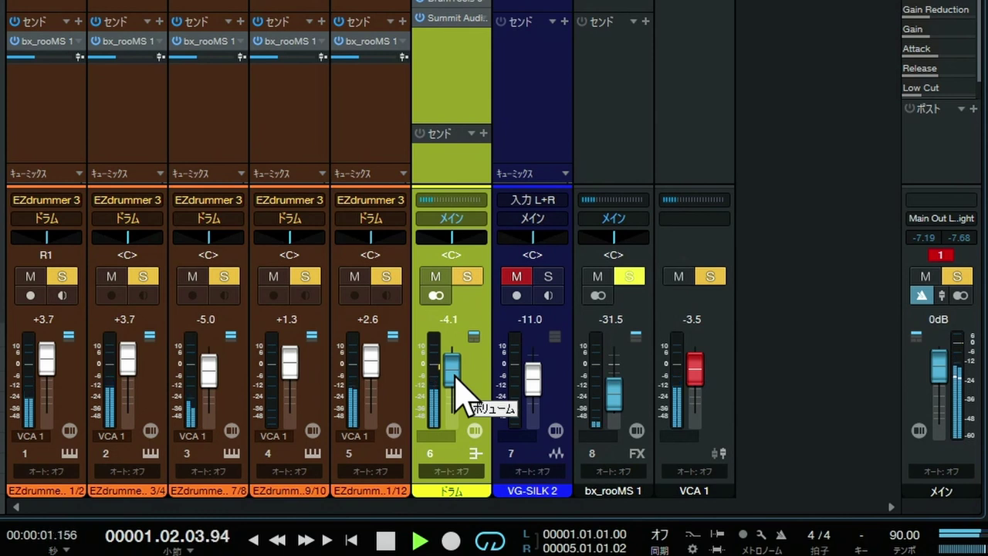
mouse_move(454, 380)
mouse_down()
mouse_move(455, 400)
mouse_move(454, 364)
mouse_up()
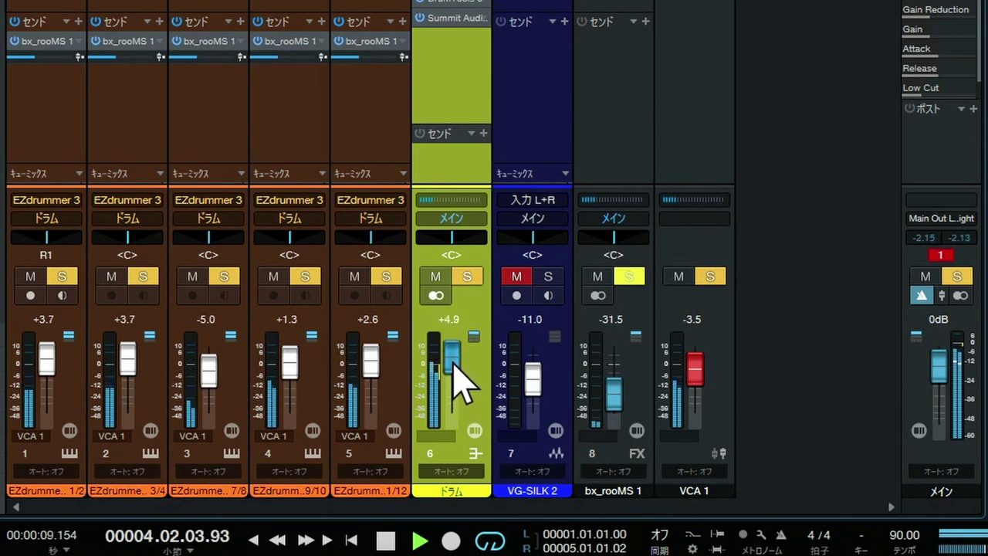
key(space)
alt+click(454, 365)
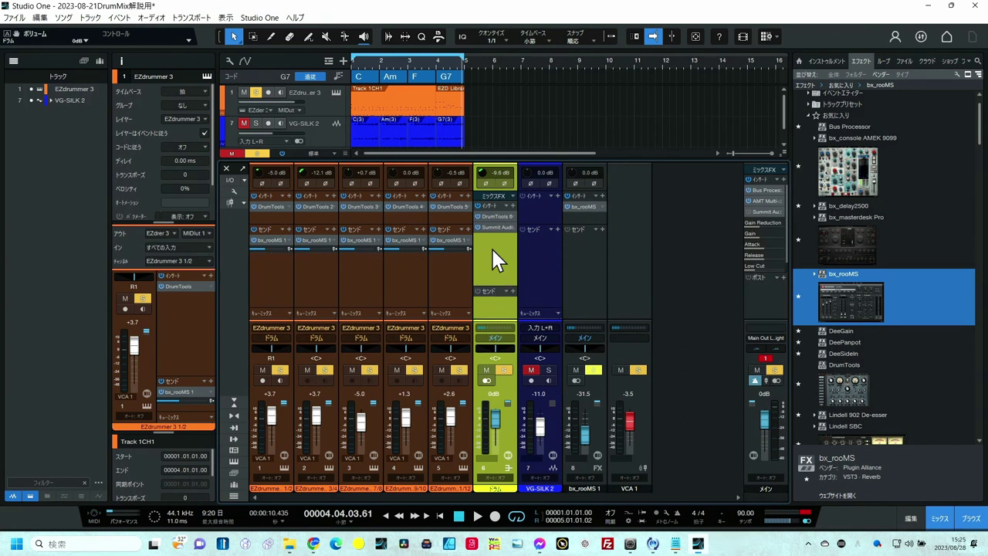
Delete the existing VCA 1 channel from the mixer
click(638, 254)
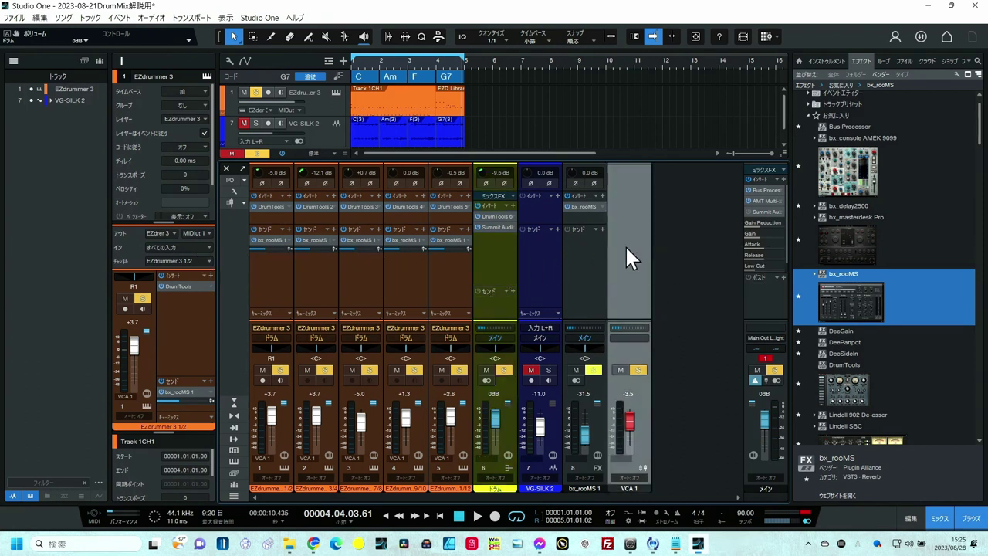
right_click(627, 255)
click(630, 255)
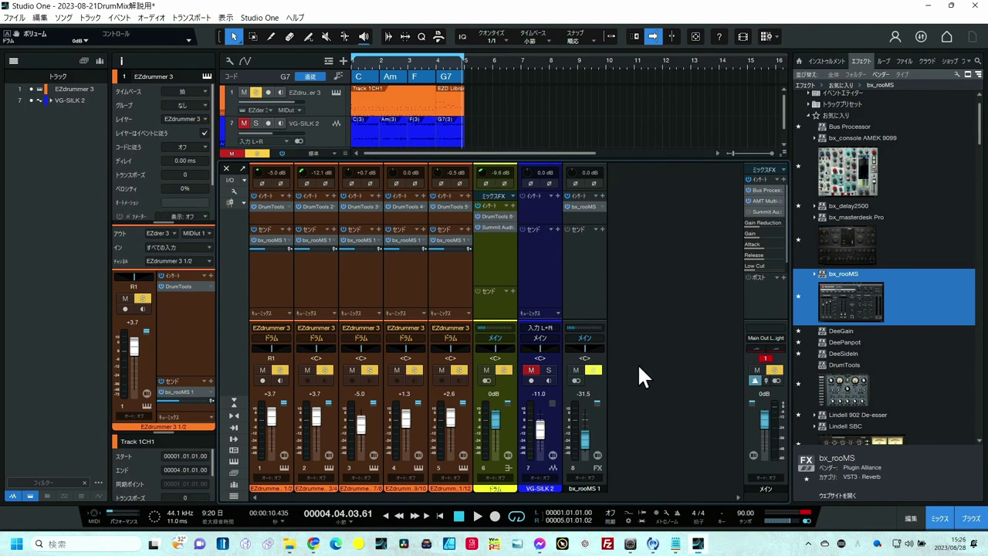
Select the five EZdrummer channels and lower their faders together until channels 1 and 2 are at 0 dB
click(275, 275)
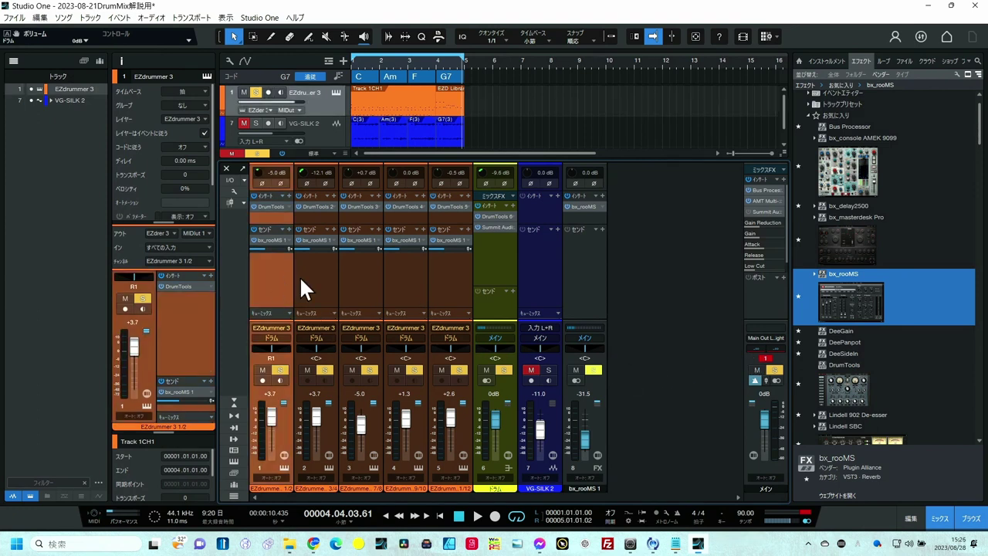
shift+click(444, 271)
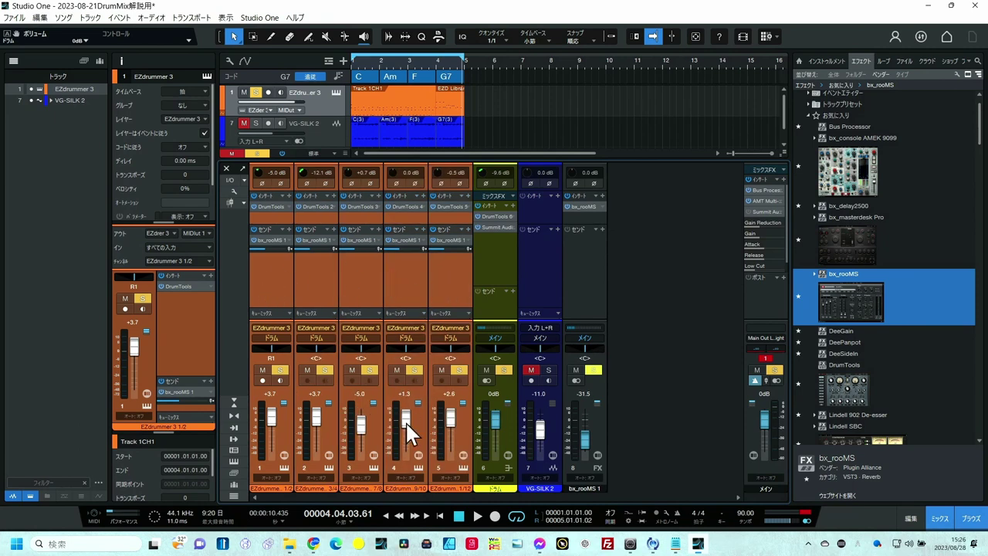
drag(405, 421, 407, 425)
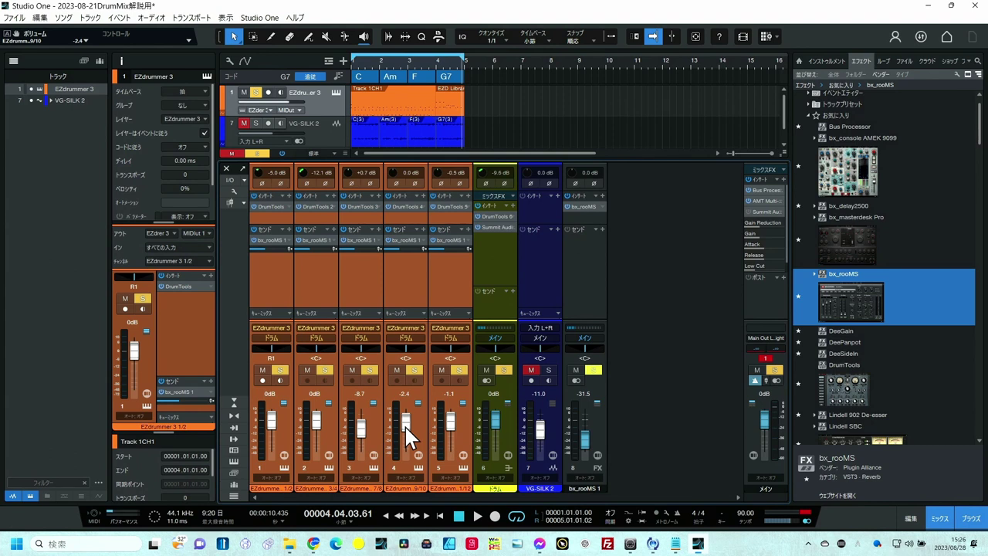
Add a new VCA channel to the mixer
click(501, 266)
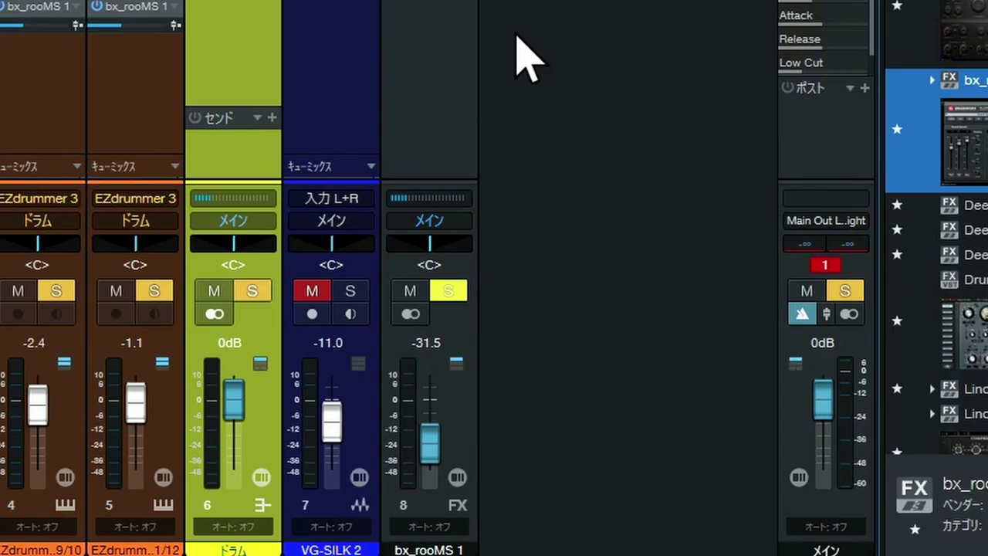
right_click(624, 252)
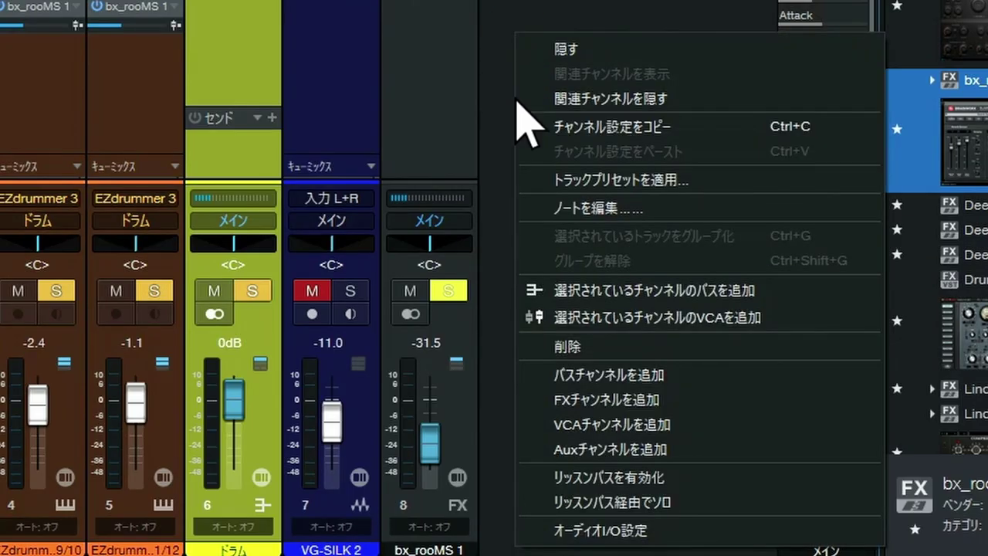
click(571, 425)
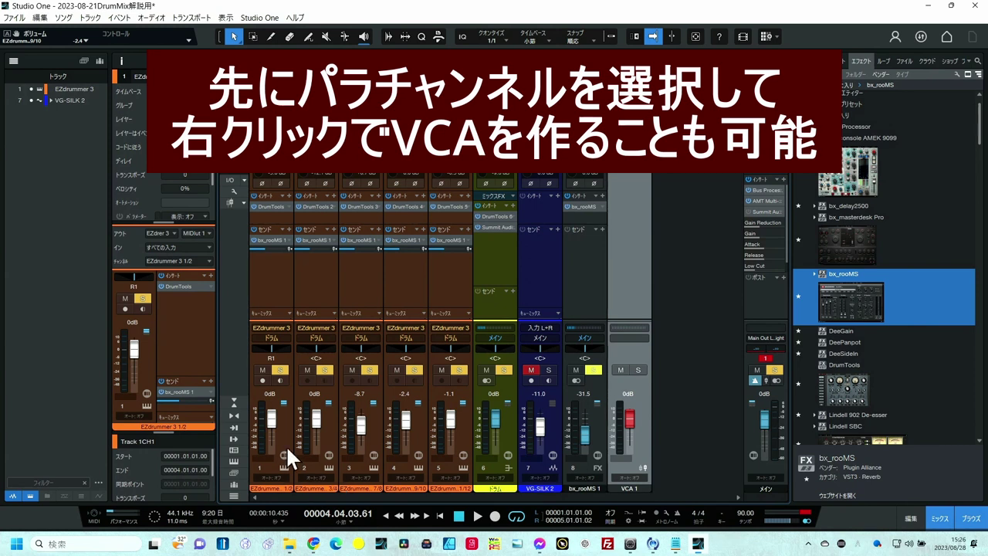
Select the five EZdrummer channels and assign them all to VCA 1
click(283, 423)
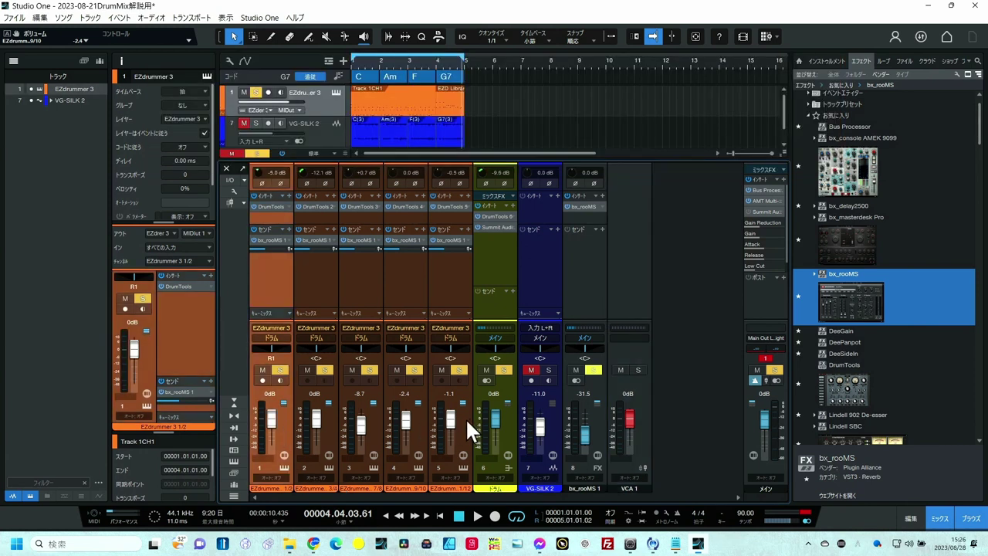
shift+click(466, 420)
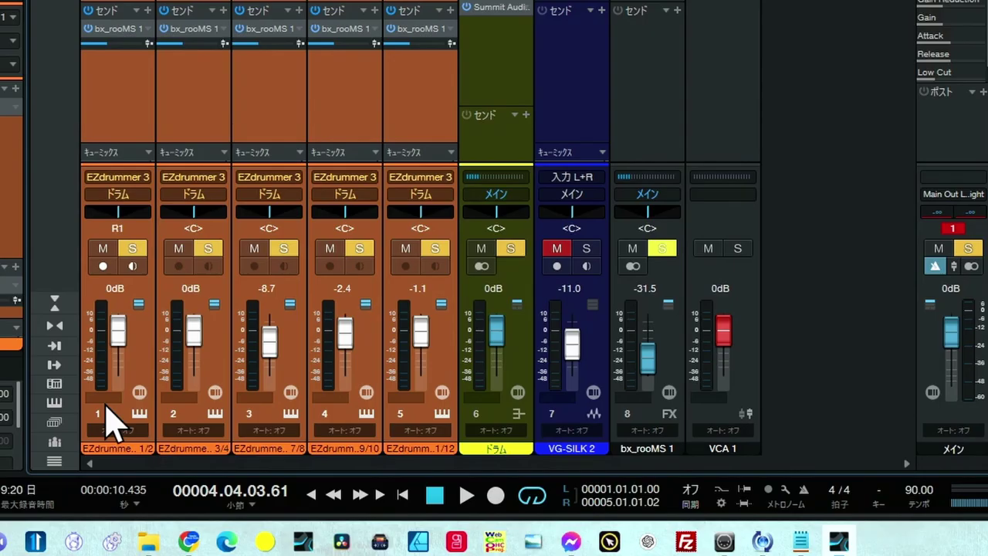
click(106, 405)
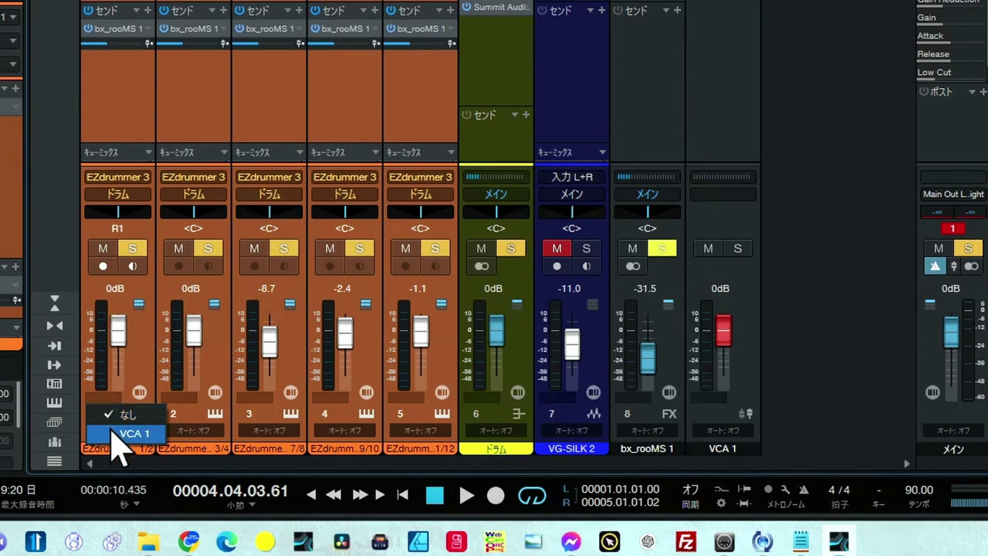
click(113, 434)
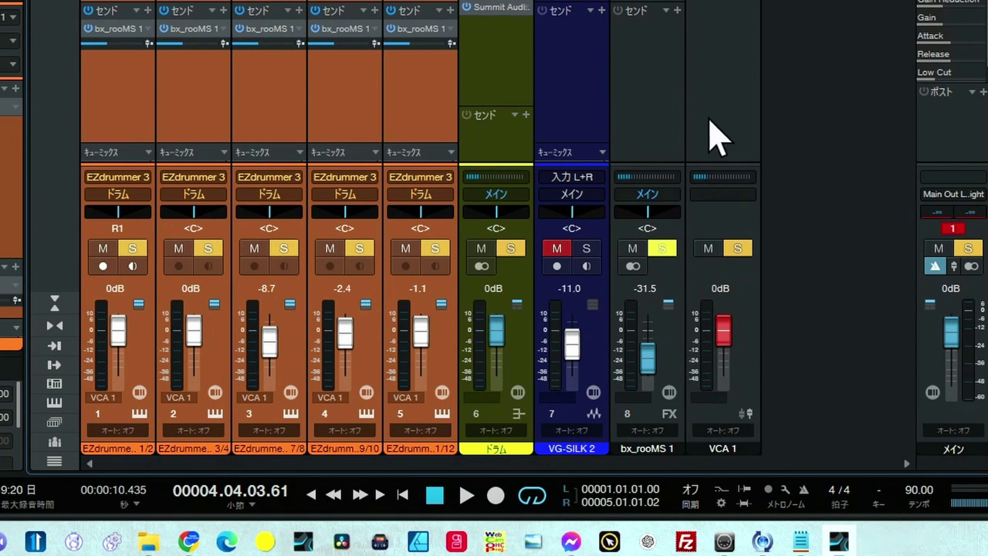
Colour the VCA 1 channel red and raise its fader to +2.3 dB
click(724, 454)
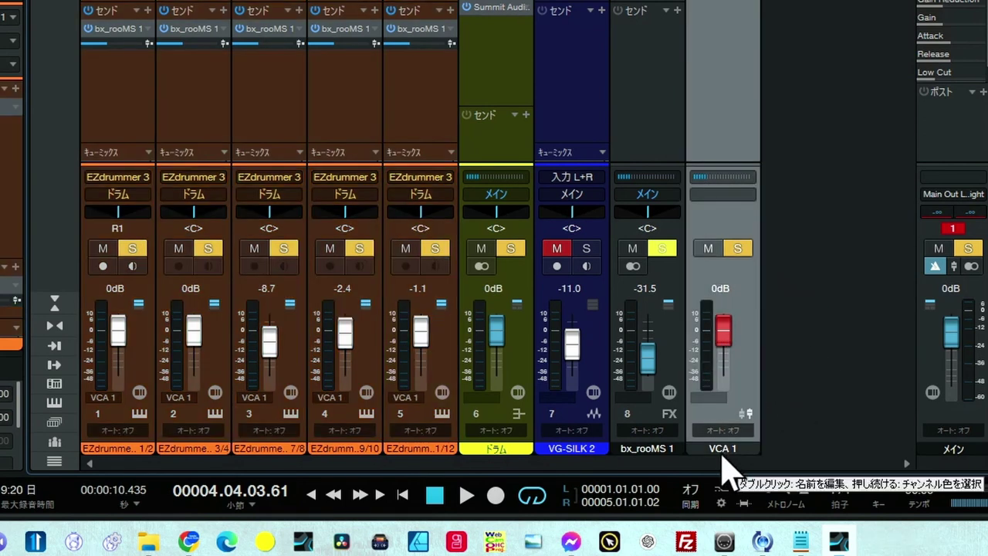
drag(723, 456, 987, 351)
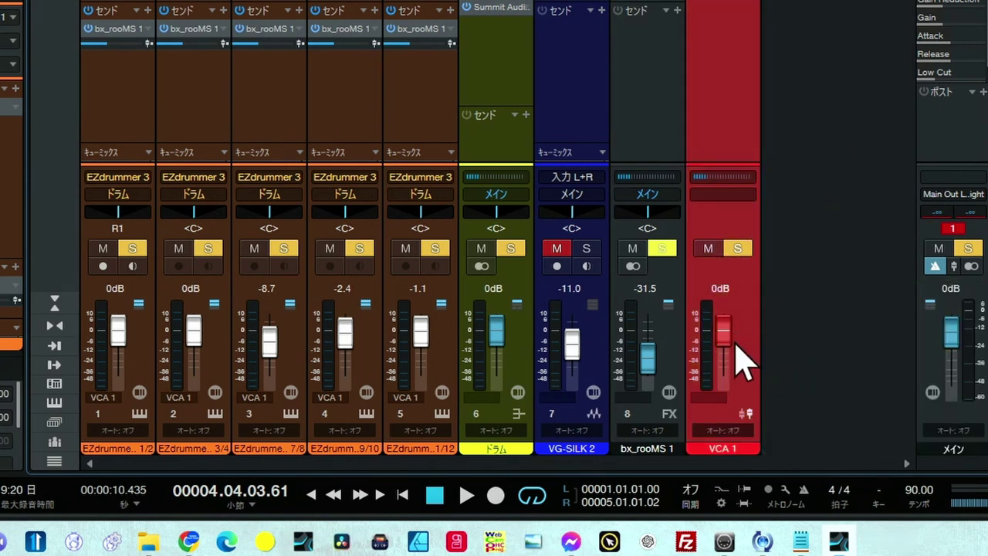
mouse_move(727, 341)
mouse_down()
mouse_move(725, 360)
mouse_move(722, 331)
mouse_up()
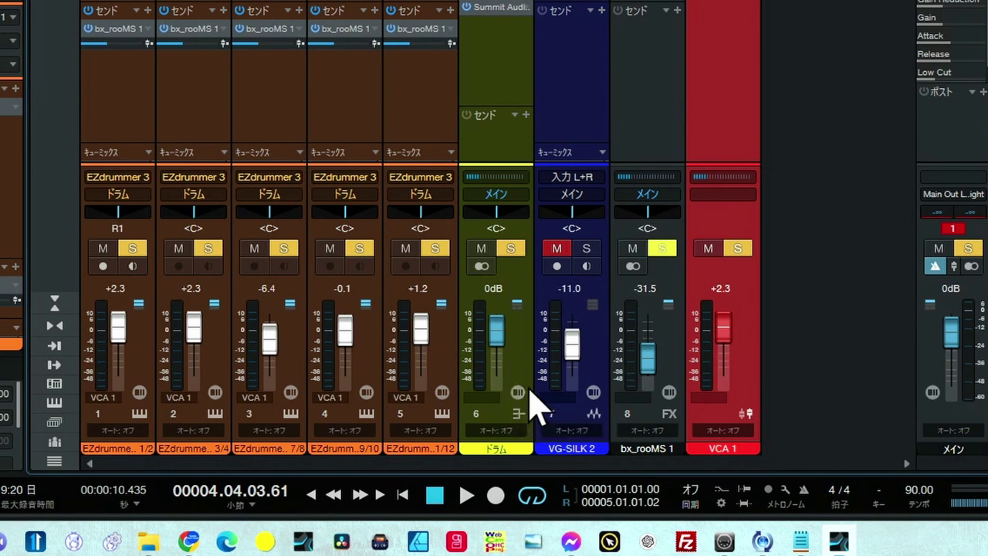
Play the song from the start while lowering the VCA 1 fader to about -1.5 dB
click(403, 496)
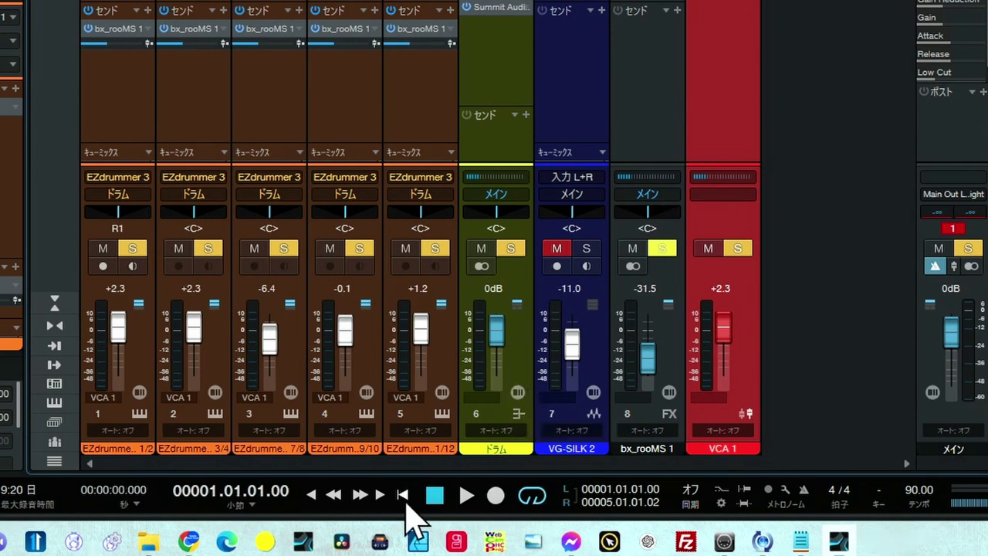
key(space)
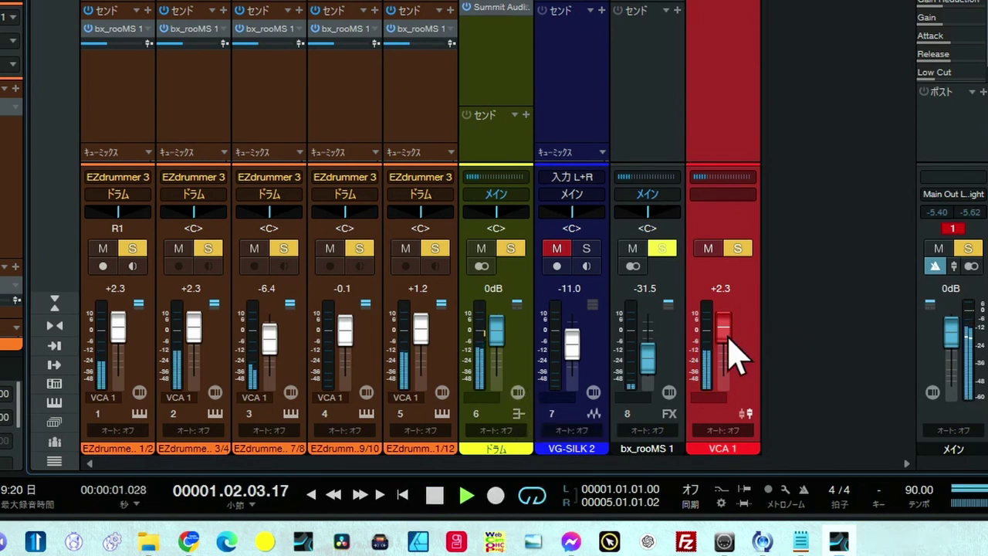
mouse_move(728, 337)
mouse_down()
mouse_move(728, 363)
mouse_move(727, 339)
mouse_up()
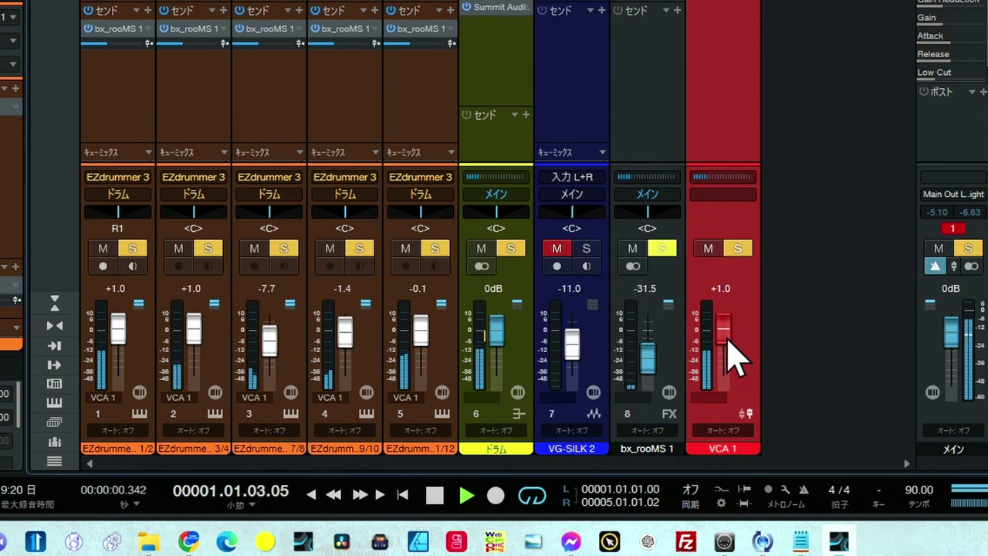
mouse_move(729, 340)
mouse_down()
mouse_move(728, 368)
mouse_move(730, 341)
mouse_up()
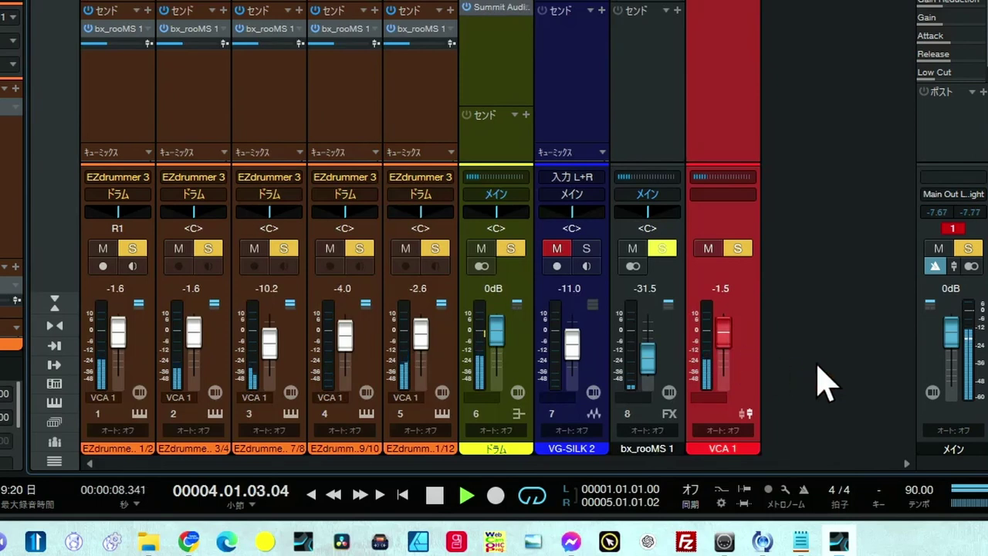
Play the song while raising the bx_rooMS 1 reverb channel's fader to about -2.2 dB, and stop playback
key(space)
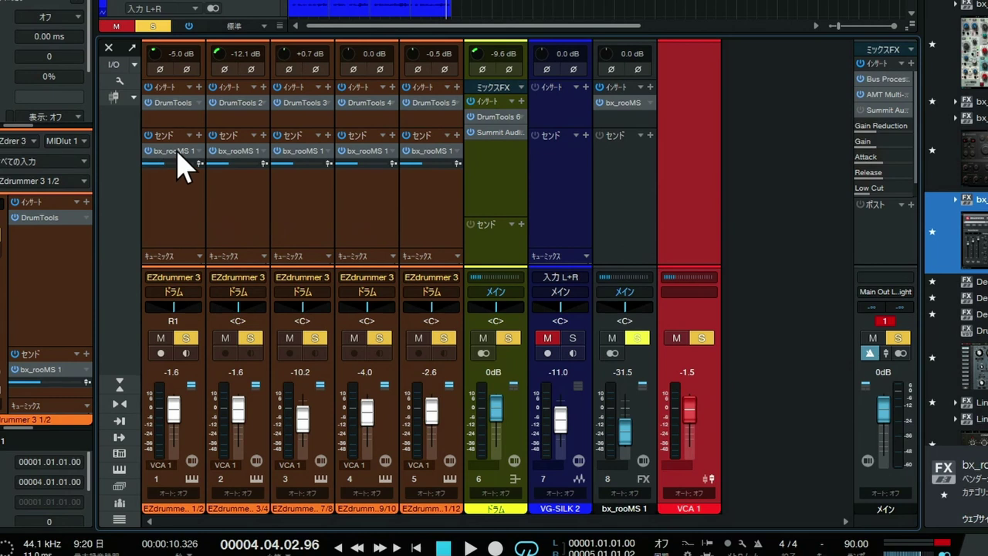
click(640, 200)
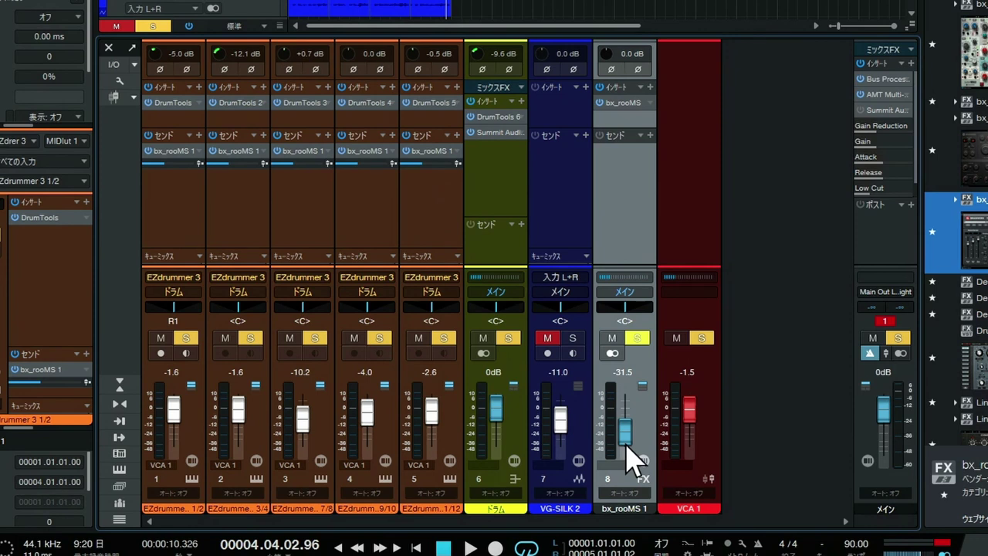
key(space)
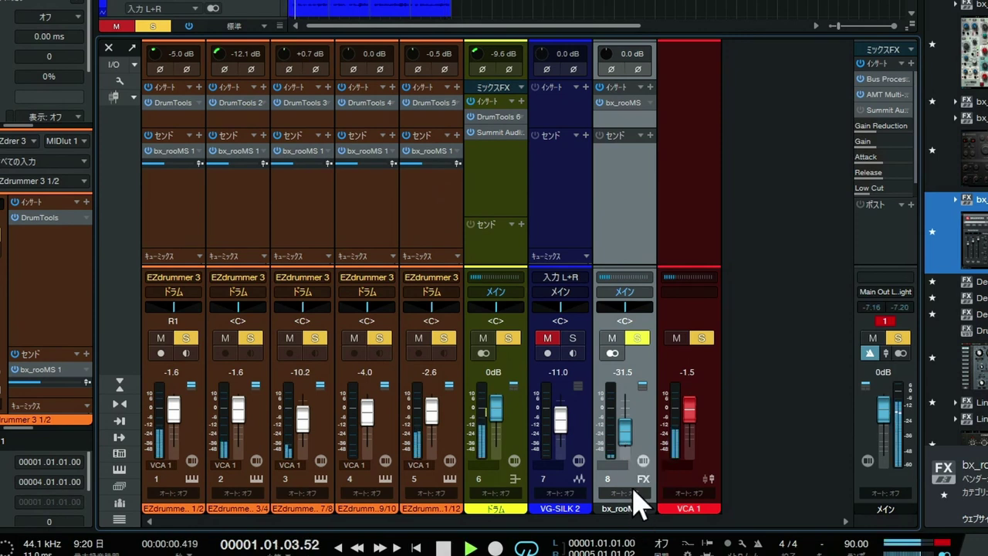
drag(628, 435, 628, 413)
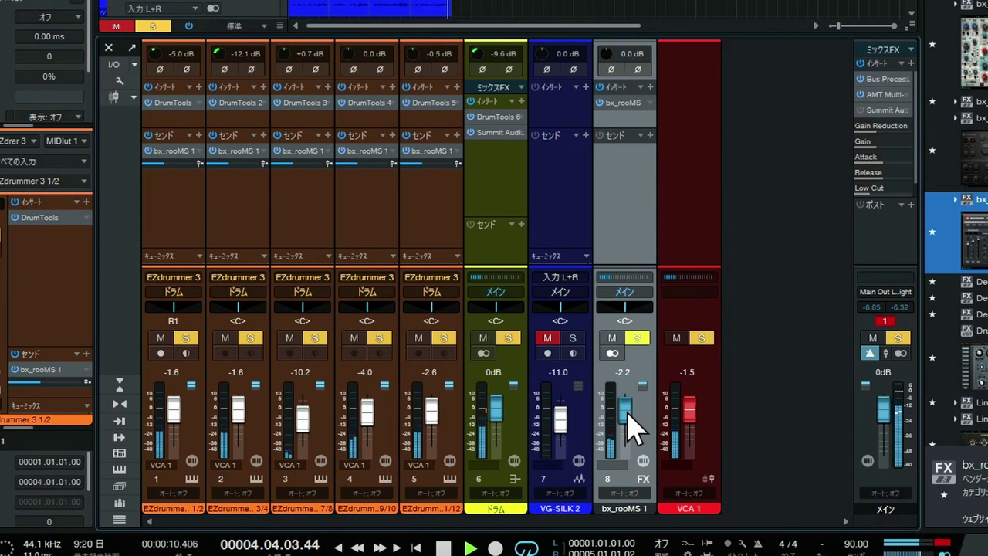
key(space)
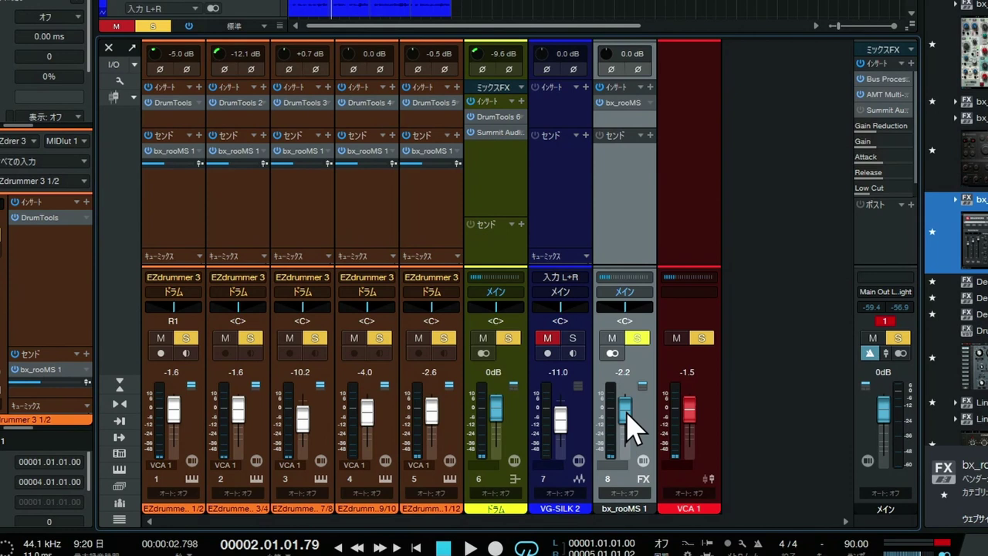
Lower the bx_rooMS 1 channel's fader to -11.0 dB and return the playhead to the song start
drag(627, 414, 627, 425)
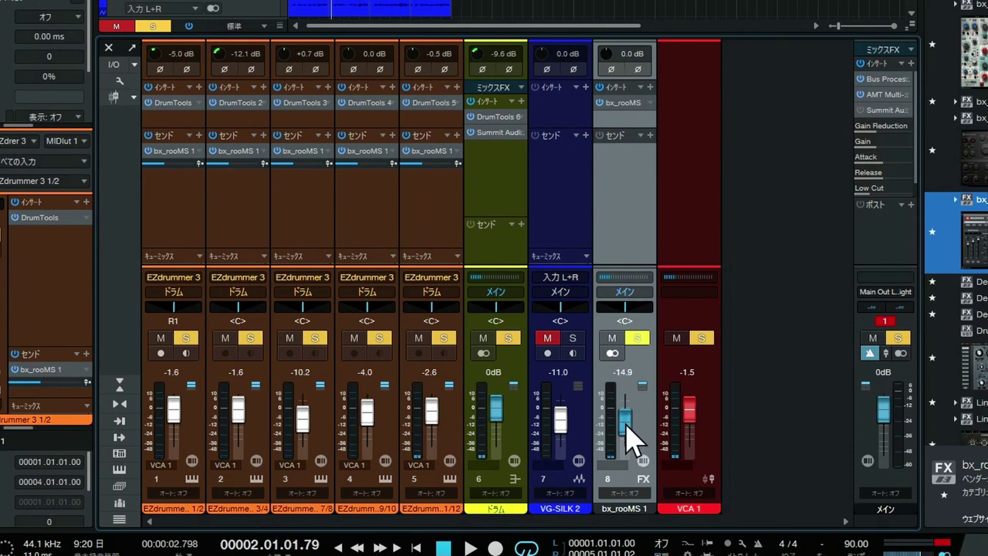
scroll(627, 426, up, 4)
click(417, 548)
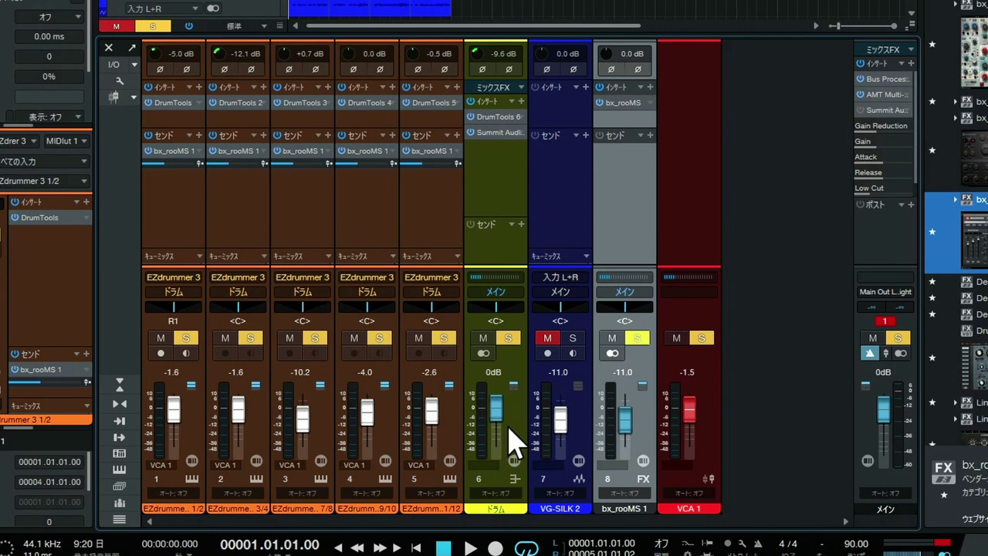
During playback, dip the ドラム bus fader to about -35.4 dB and bring it back up to -2.2 dB
key(space)
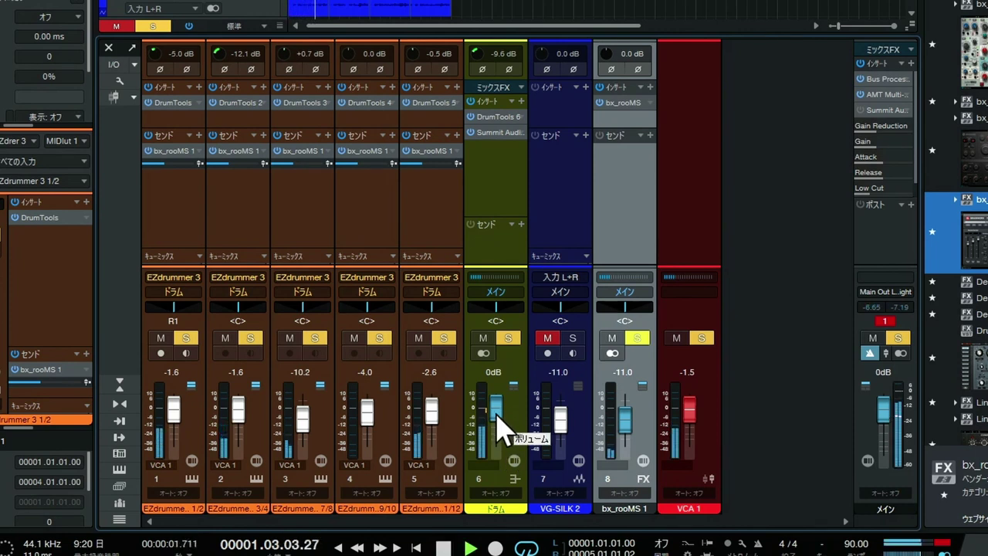
drag(496, 423, 497, 442)
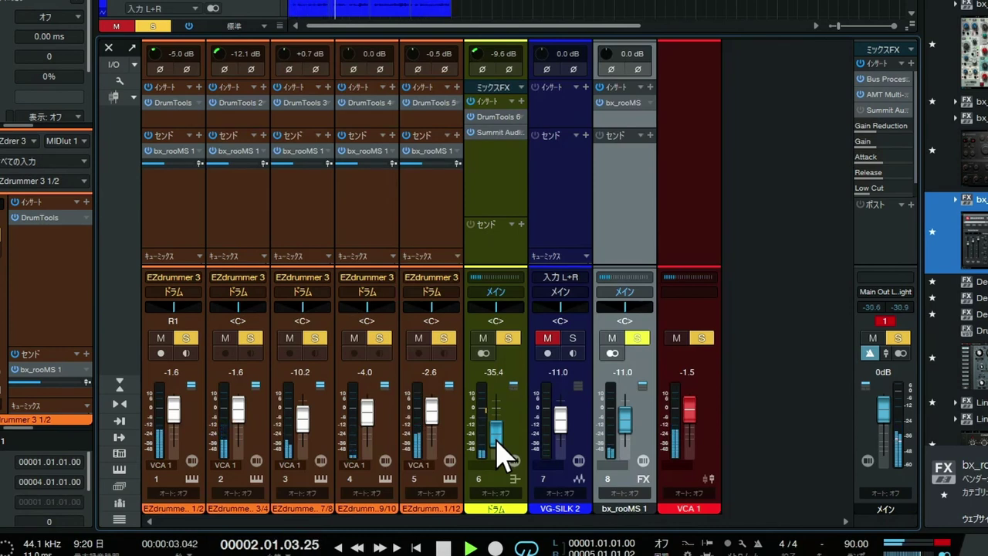
drag(497, 440, 497, 420)
key(space)
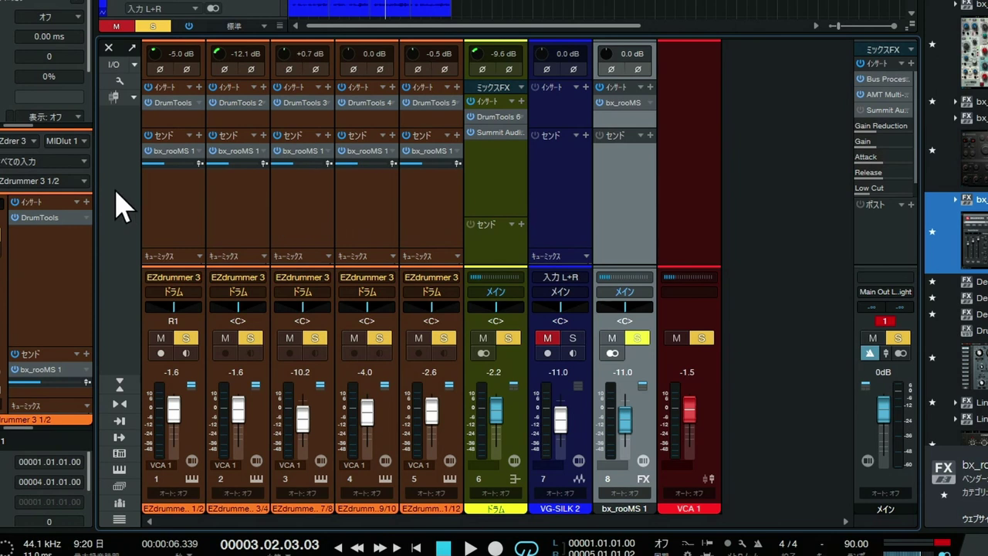
Examine the pre-fader option of the bx_rooMS 1 send on the first EZdrummer channel
click(199, 163)
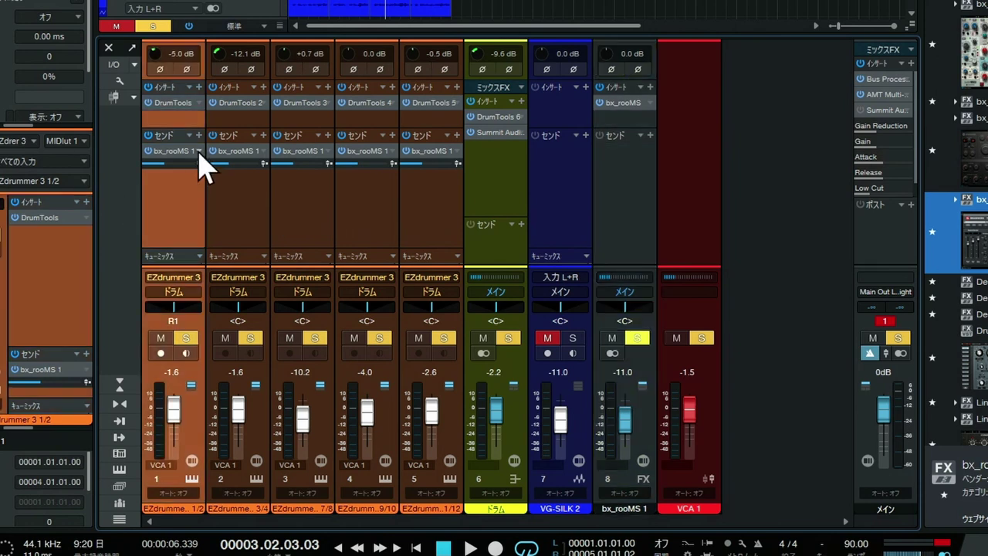
click(199, 151)
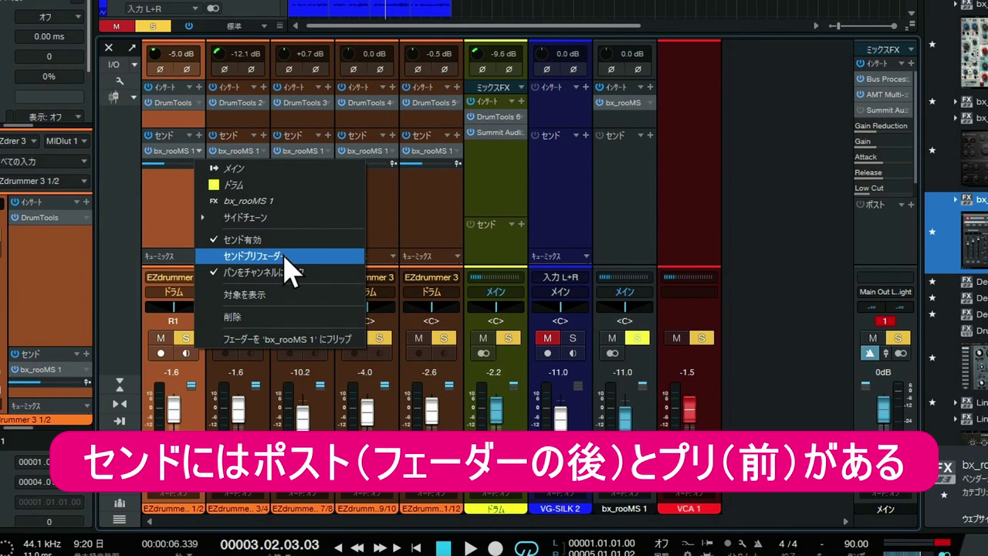
click(173, 239)
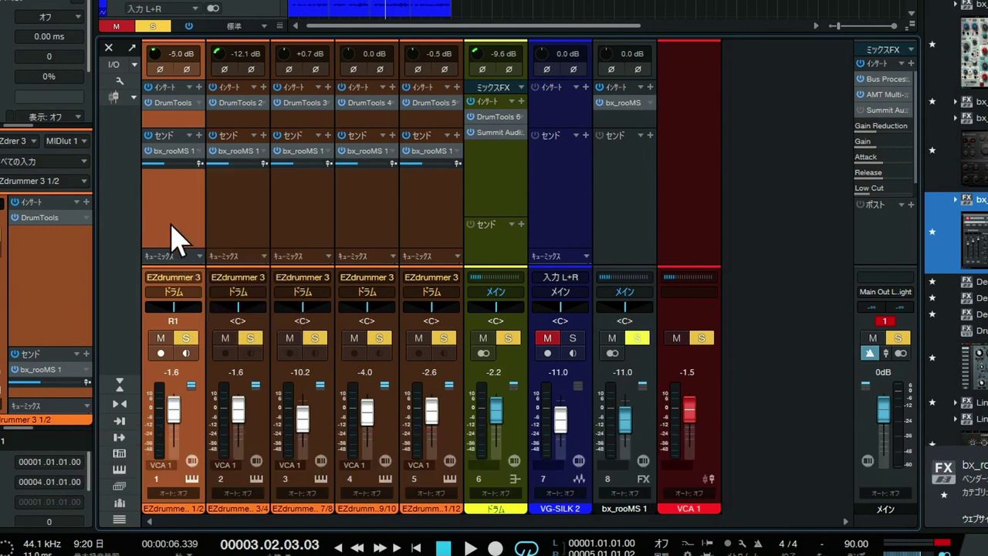
Try the first EZdrummer channel's fader at -2.8 dB and set it to -0.9 dB
drag(173, 421, 177, 397)
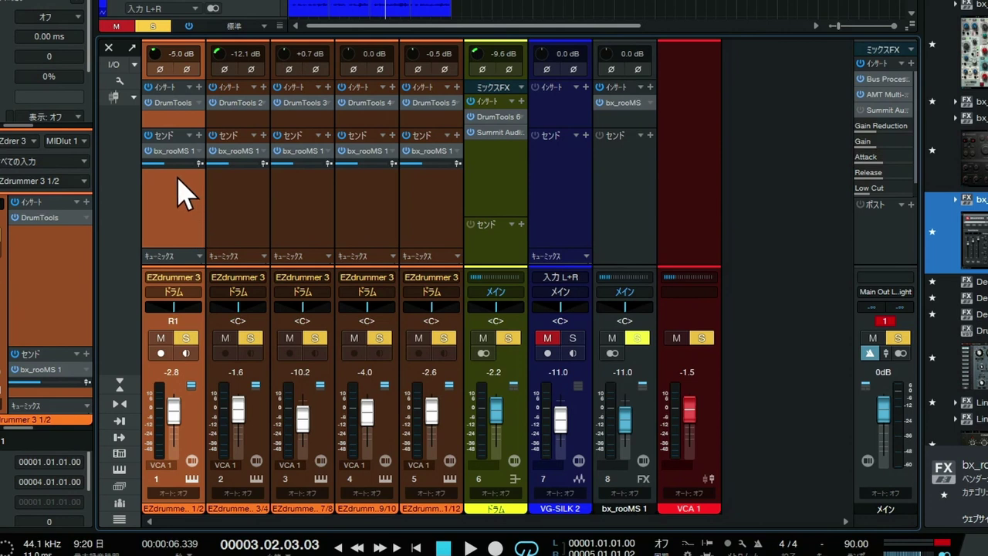
mouse_move(161, 164)
mouse_down()
mouse_move(185, 170)
mouse_move(167, 168)
mouse_up()
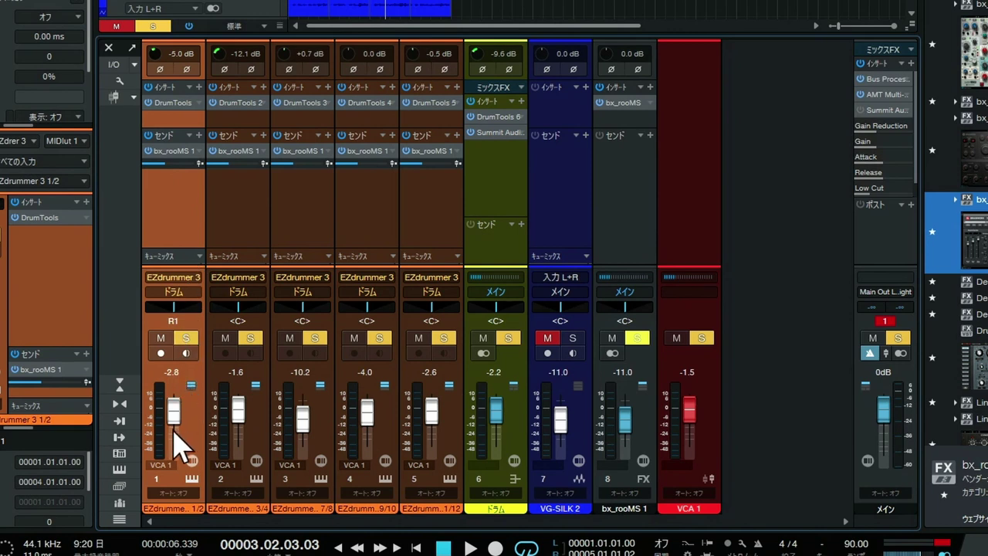
mouse_move(176, 423)
mouse_down()
mouse_move(175, 437)
mouse_move(174, 417)
mouse_up()
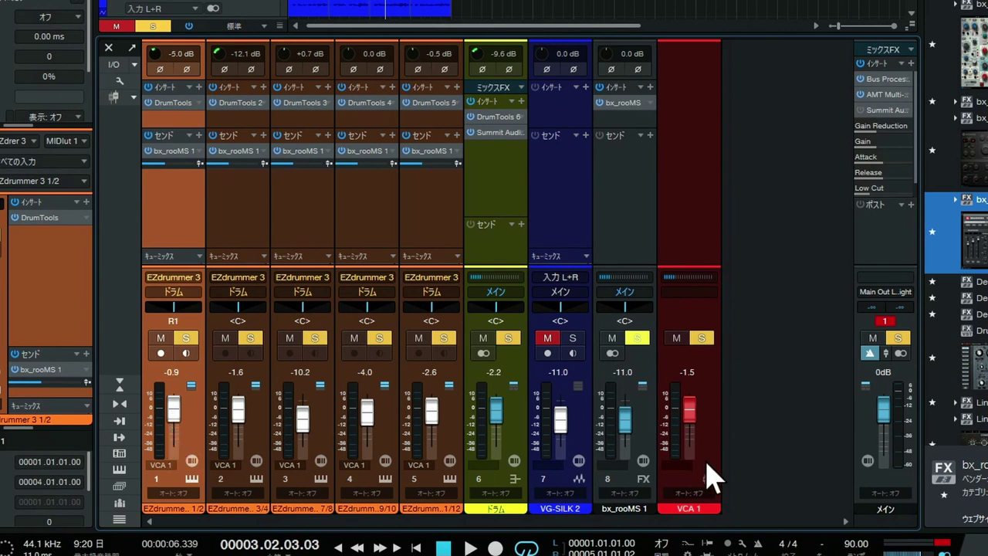
Play the song and raise the bx_rooMS 1 channel's fader to -8.6 dB
click(714, 419)
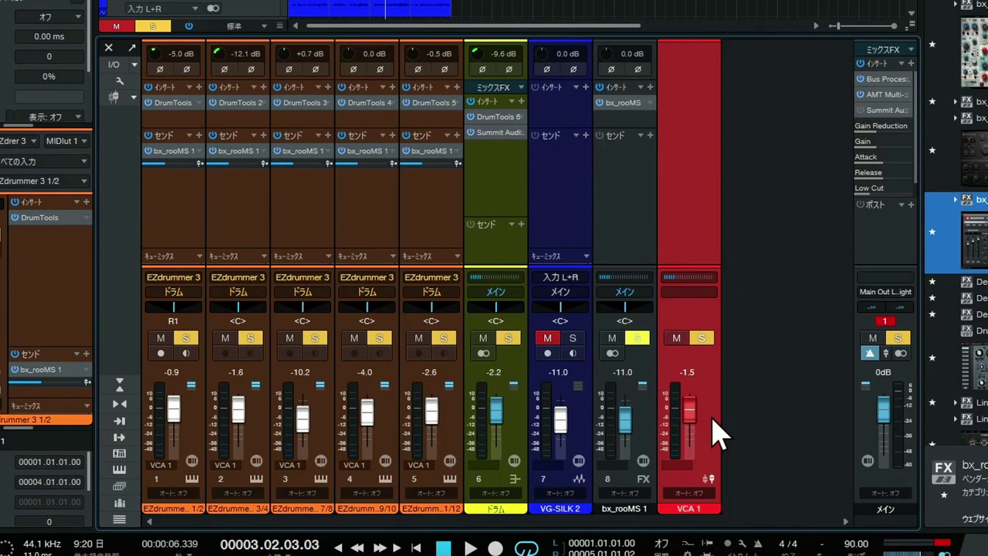
key(comma)
key(space)
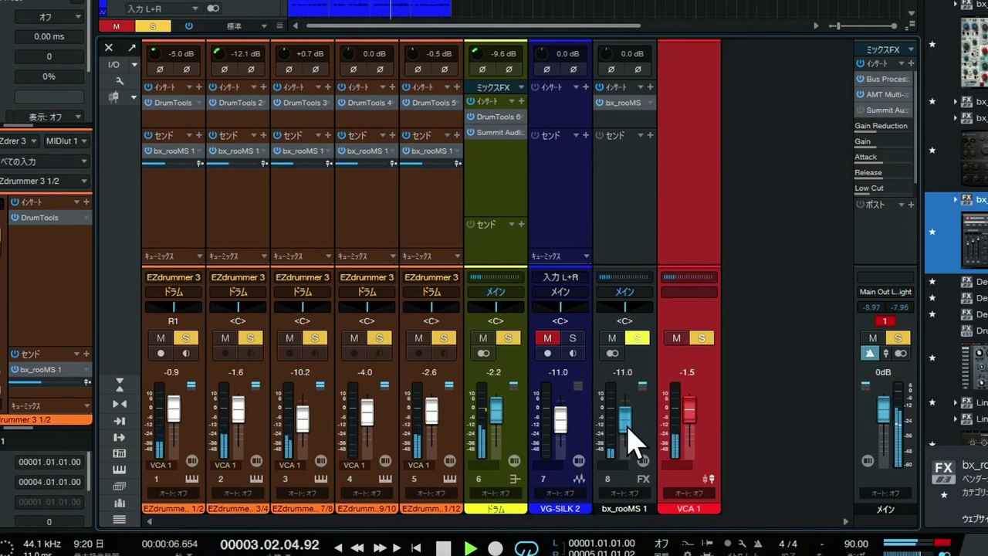
scroll(628, 434, up, 3)
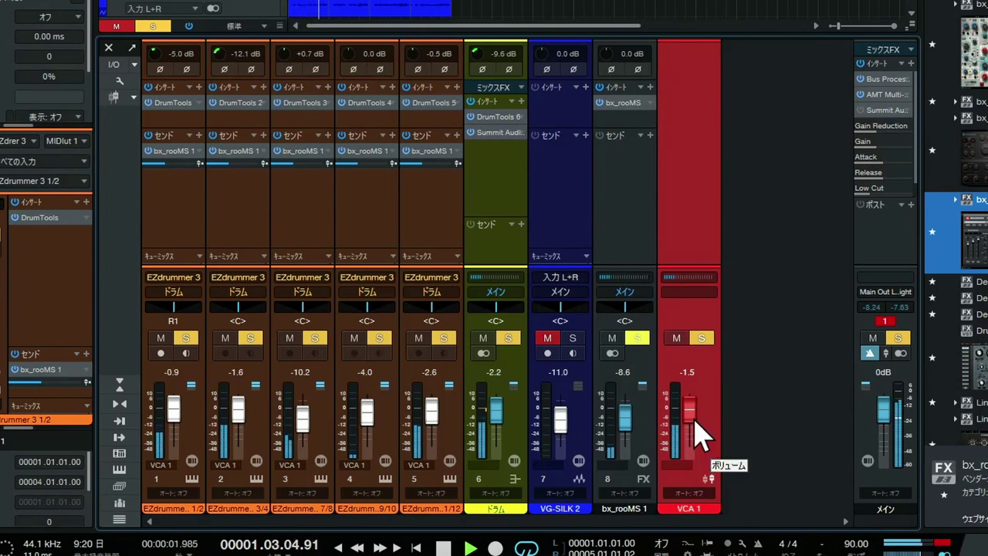
Dip the VCA 1 fader to about -53.8 dB during playback and bring it back up to -0.9 dB
scroll(696, 422, down, 3)
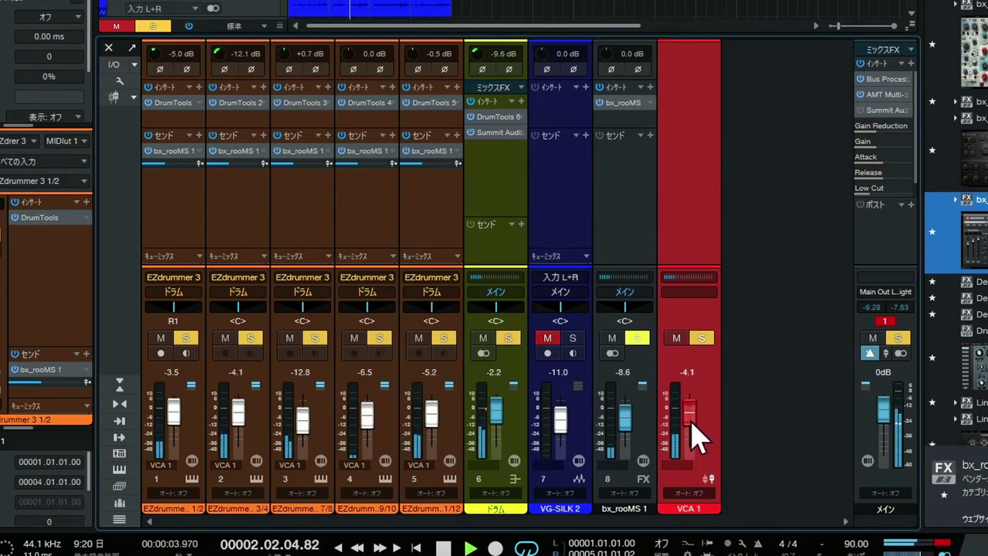
drag(691, 423, 691, 451)
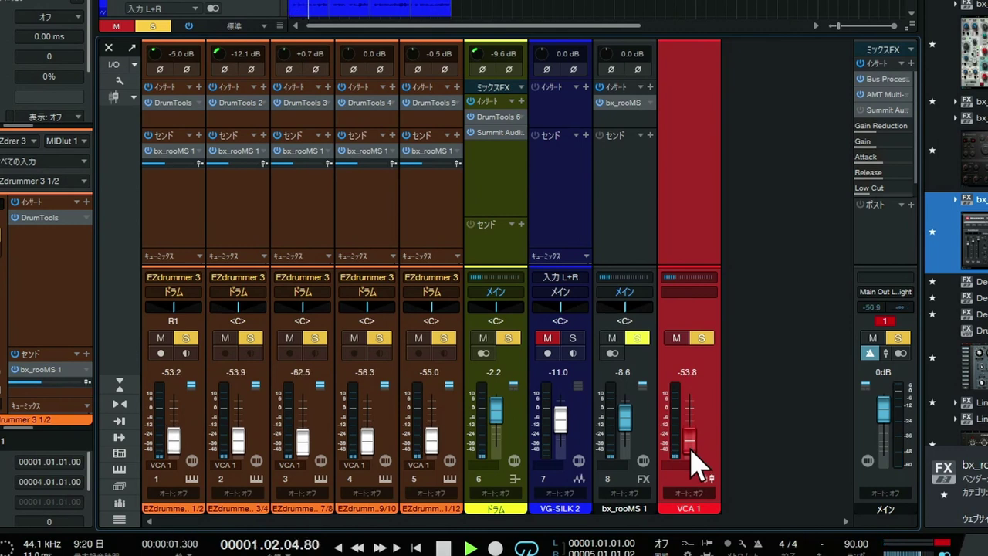
drag(691, 453, 691, 418)
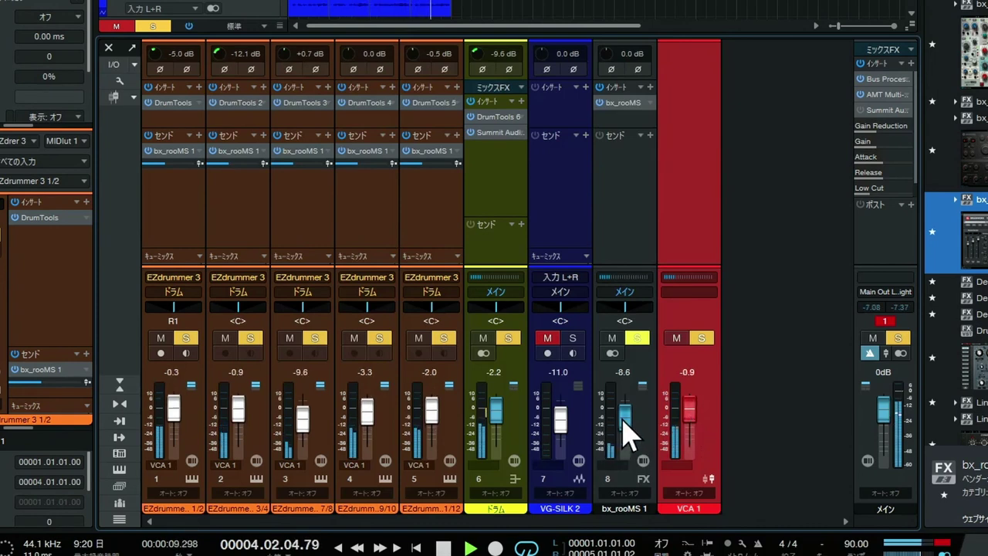
Lower the bx_rooMS 1 fader to -22.6 dB and audition the mix with the VCA 1 fader raised to +10.0 dB
drag(624, 423, 623, 430)
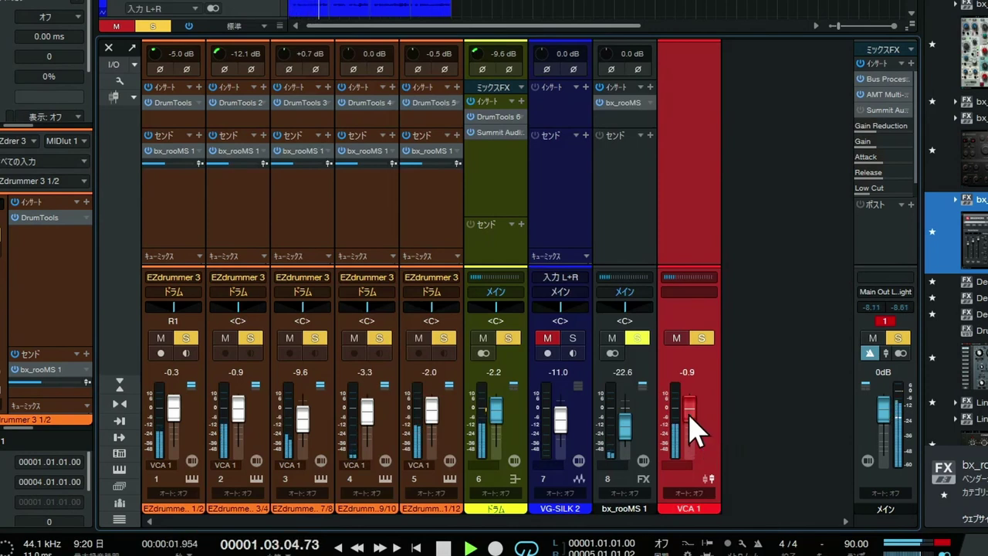
drag(694, 429, 691, 404)
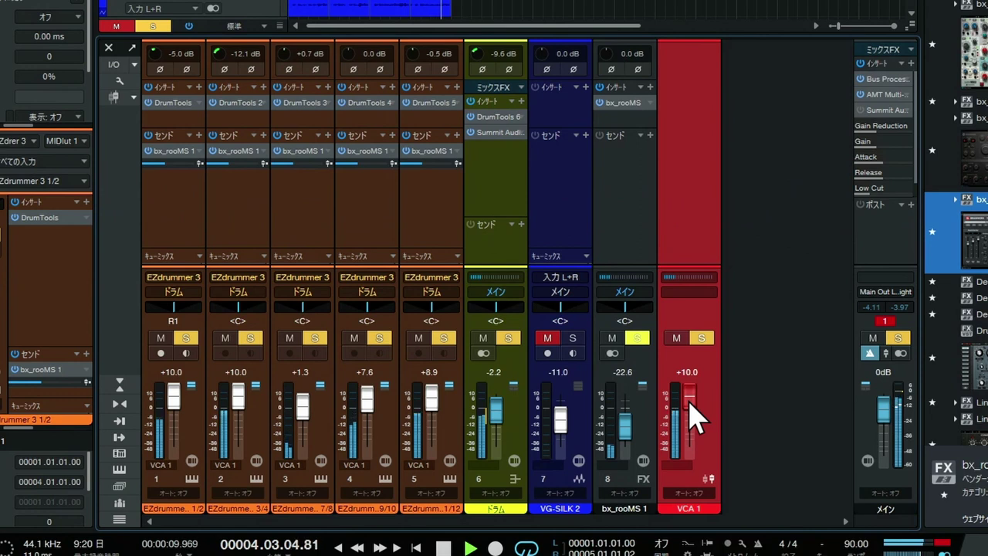
key(space)
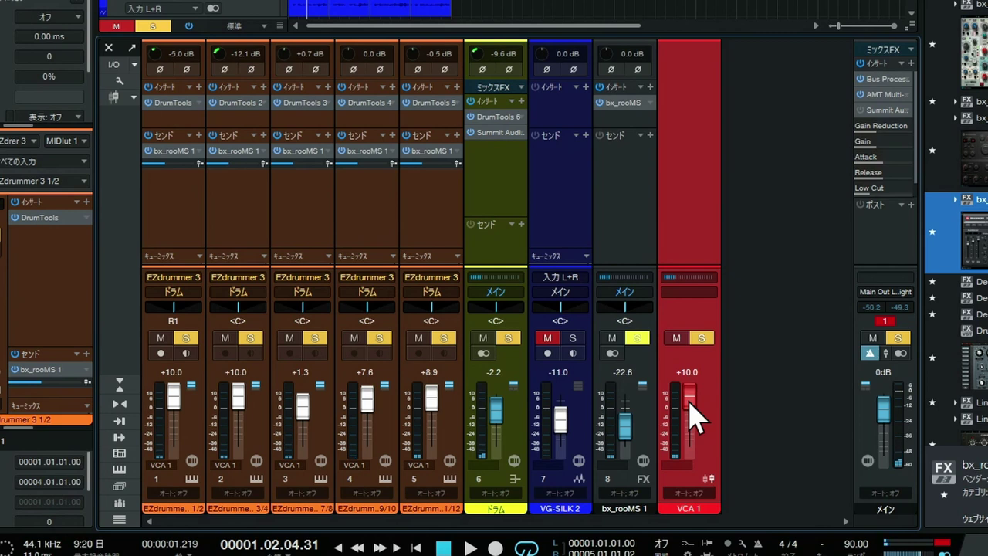
key(space)
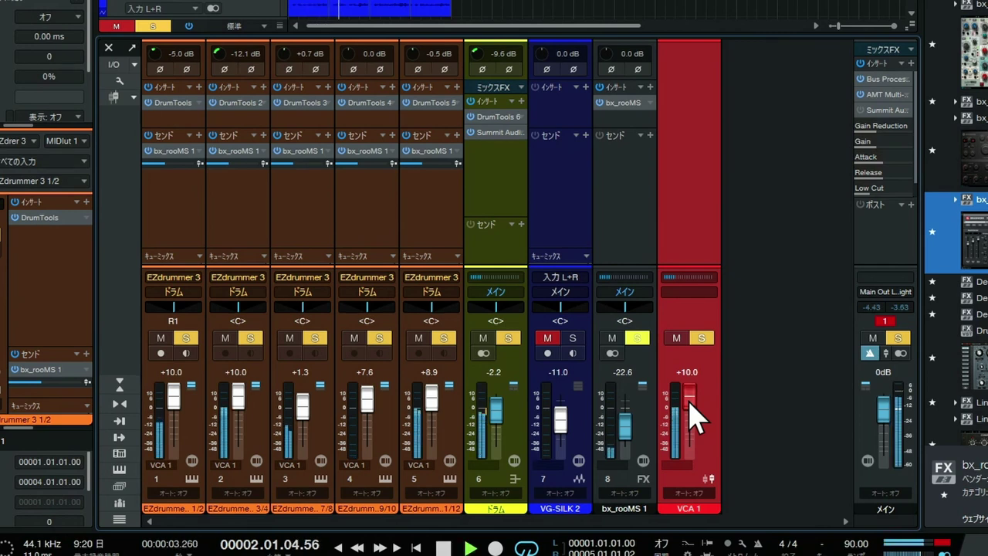
Lower the VCA 1 fader to -8.6 dB during playback, stop, and reset it to 0 dB
drag(689, 402, 690, 425)
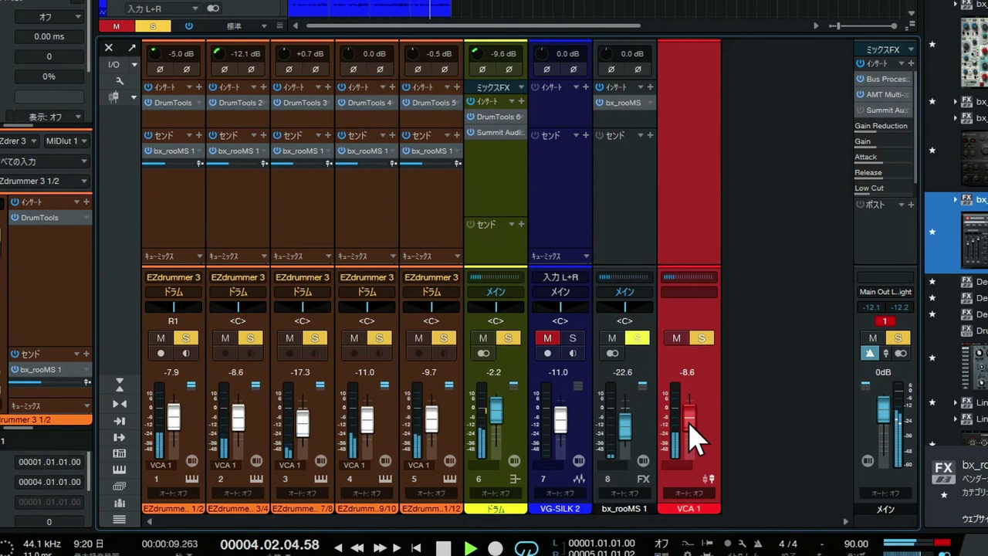
key(space)
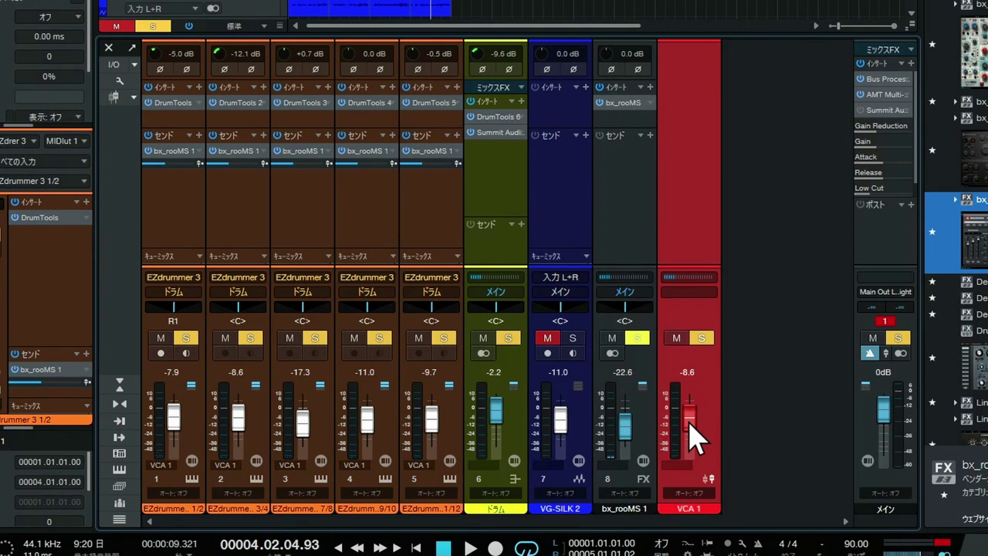
alt+click(691, 423)
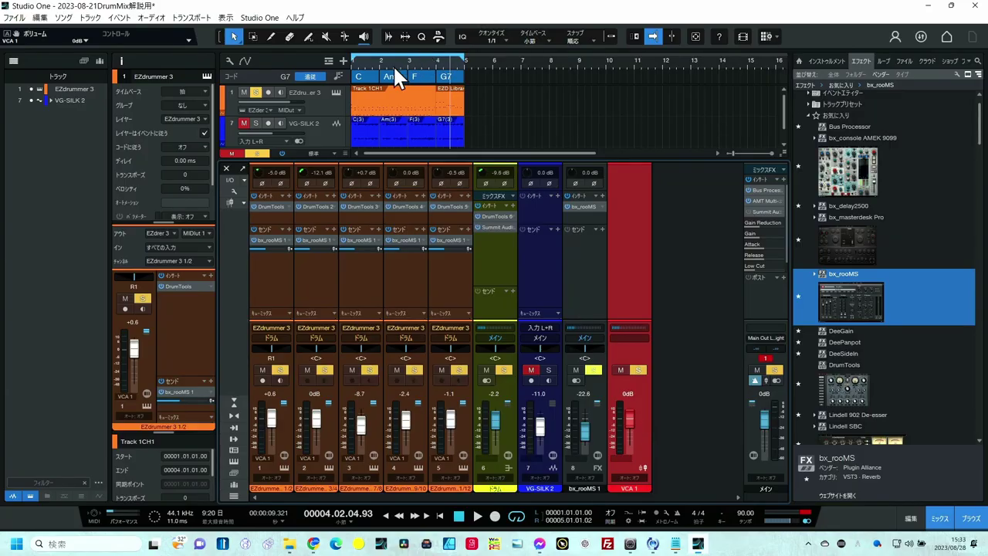
Add the VCA 1 volume parameter to the arrangement as an automation track
drag(394, 69, 472, 81)
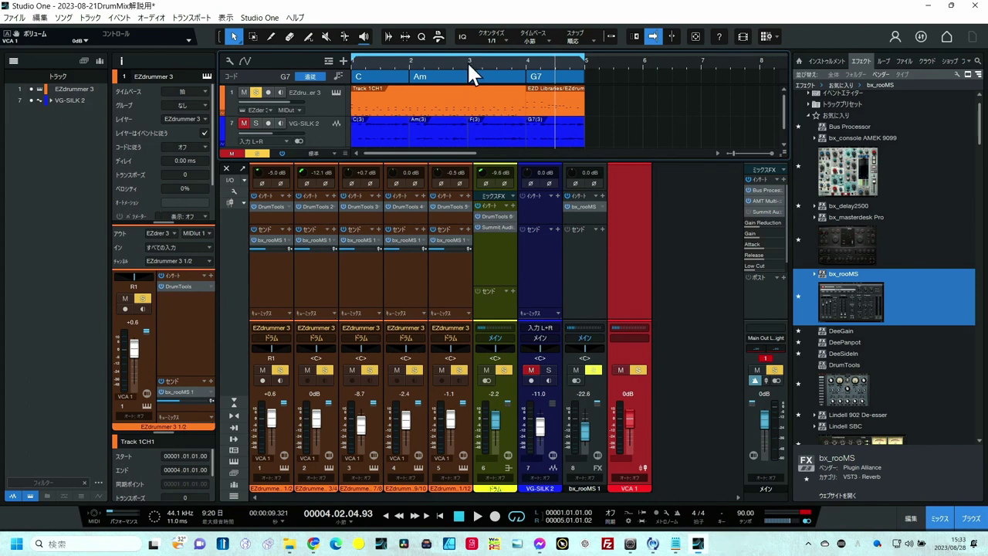
click(469, 62)
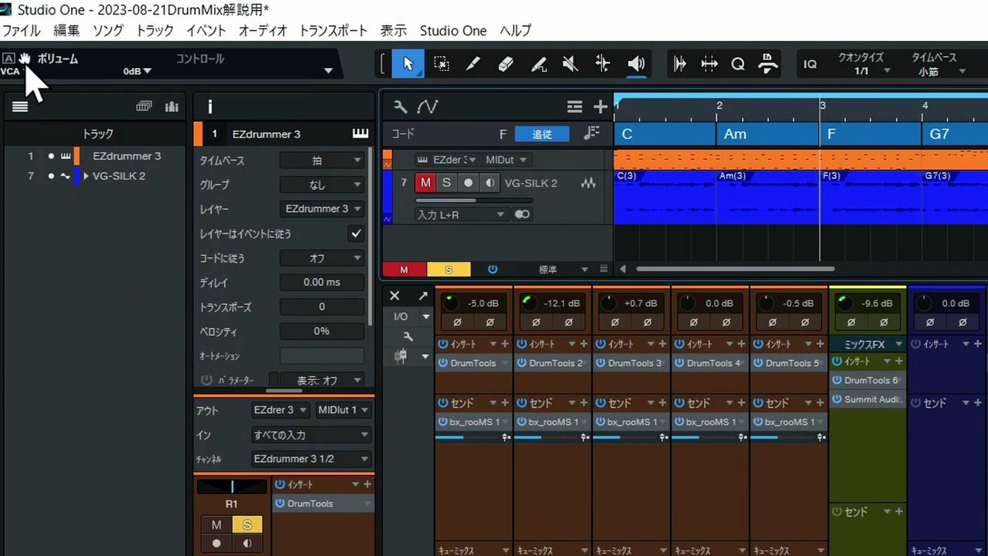
drag(28, 68, 514, 245)
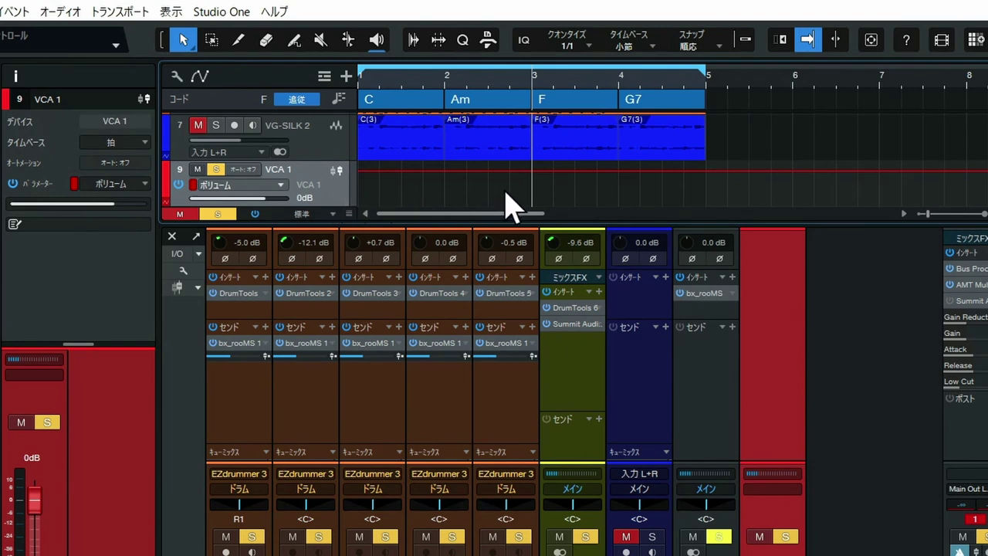
Set the VCA 1 track's automation mode to ライト and return the playhead to the song start
click(251, 169)
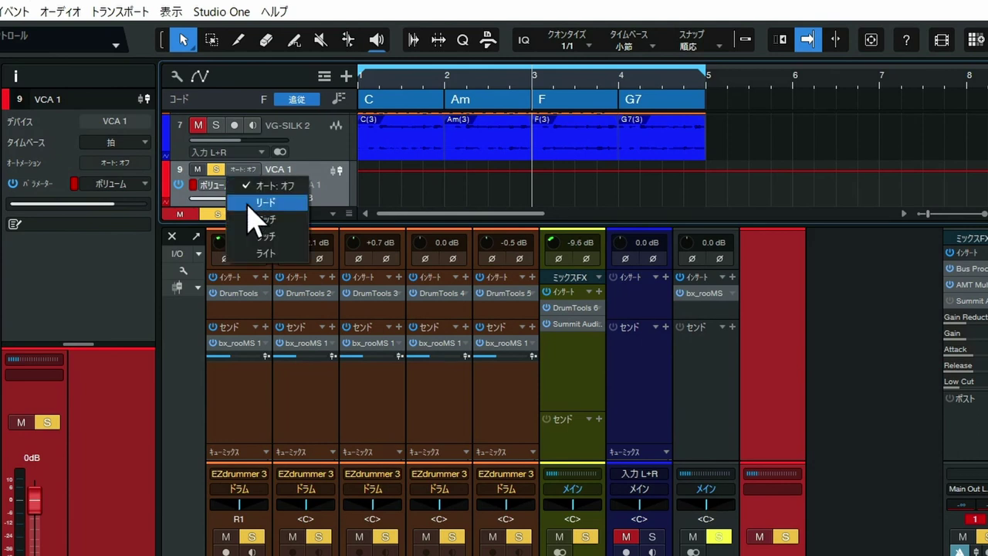
click(270, 252)
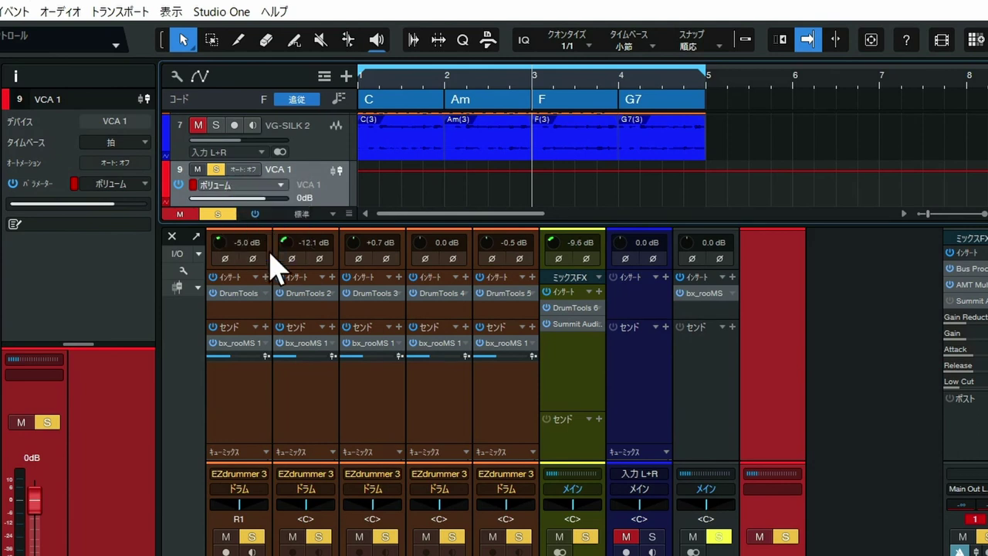
key(comma)
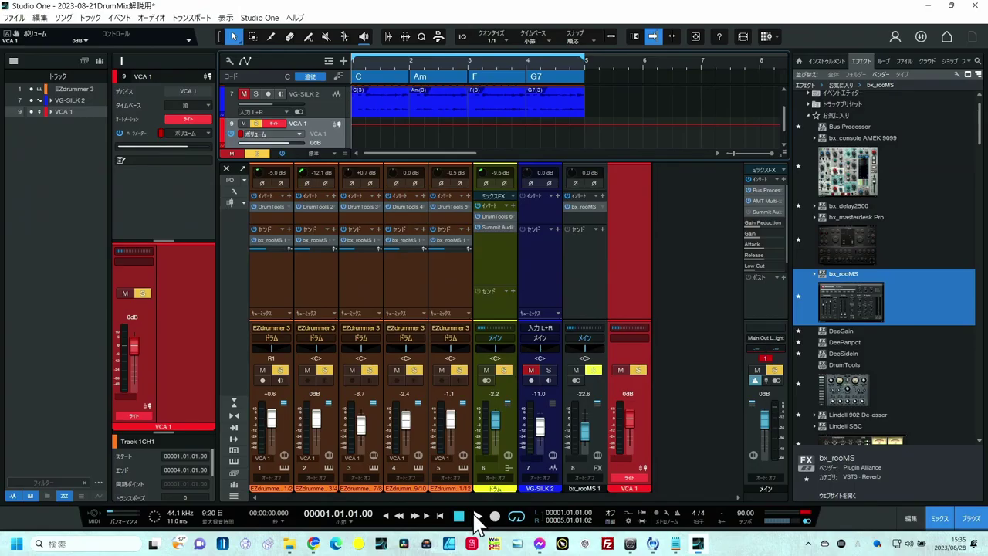
Record a VCA 1 fader rise to about +4.6 dB from bar 3 during playback, and enlarge the VCA 1 automation track
click(476, 519)
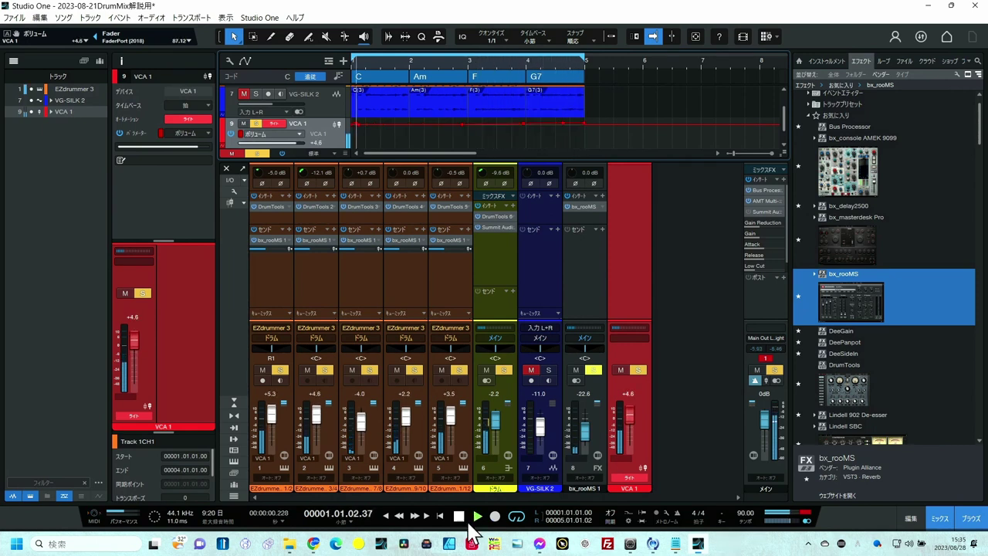
click(468, 523)
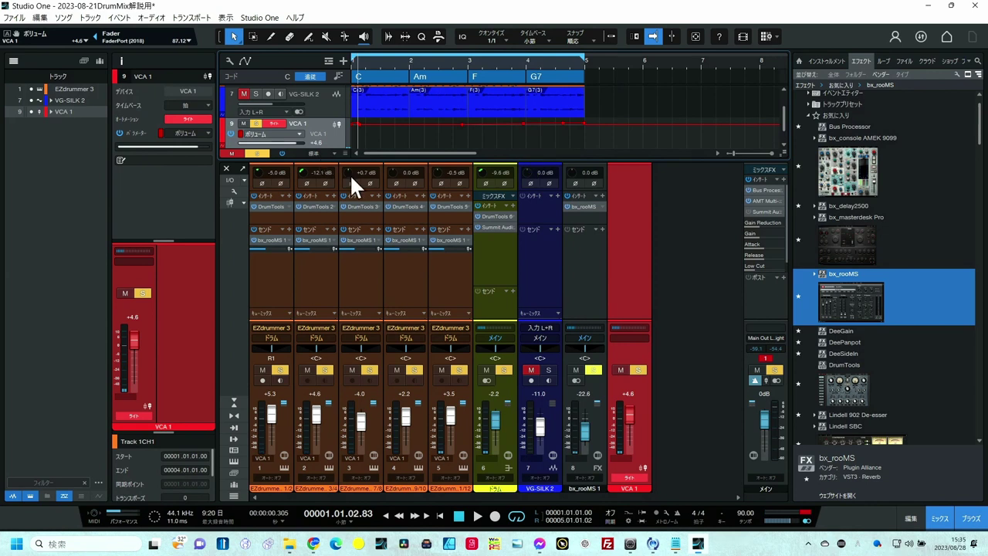
drag(376, 159, 376, 260)
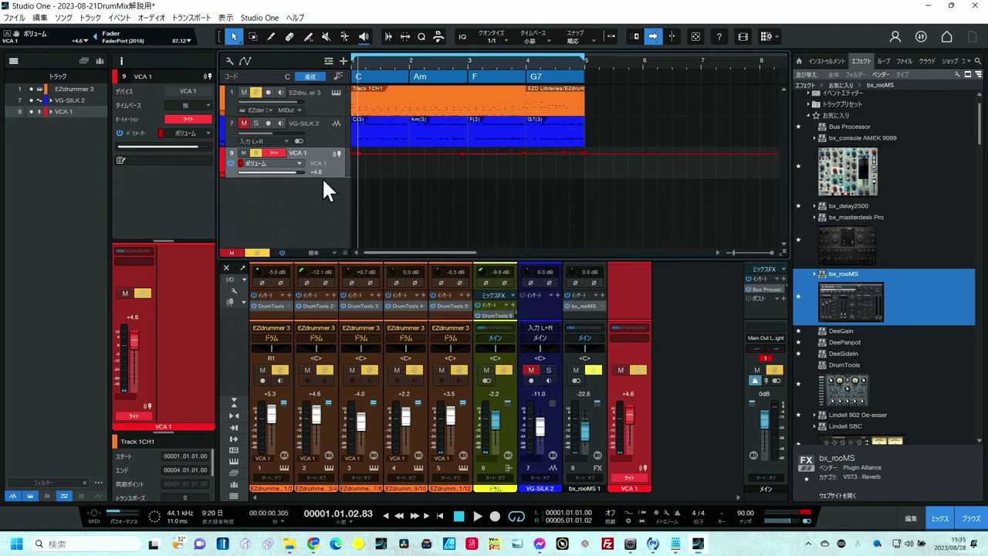
drag(320, 177, 314, 246)
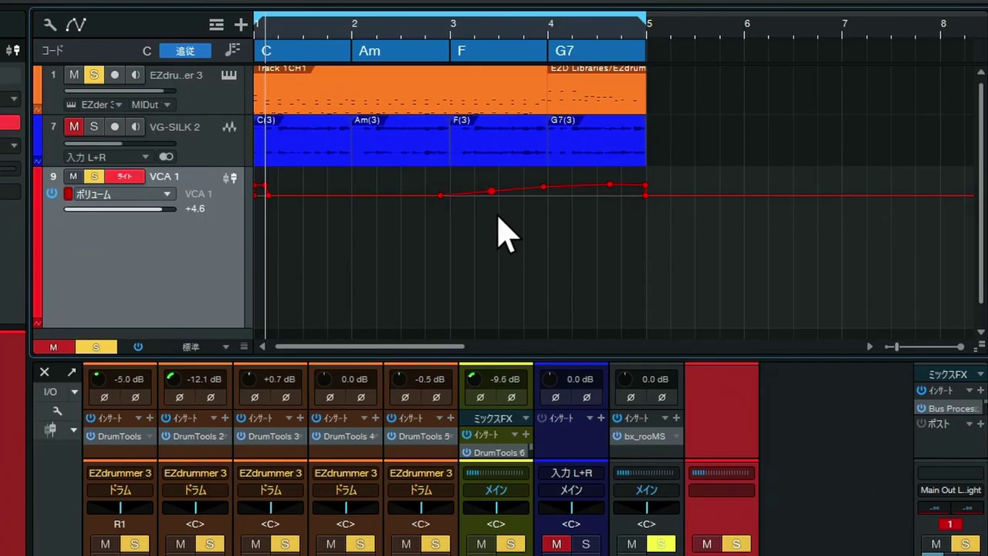
Reshape the VCA 1 volume rise by moving its automation points to the starts of bar 3 and bar 4
click(459, 196)
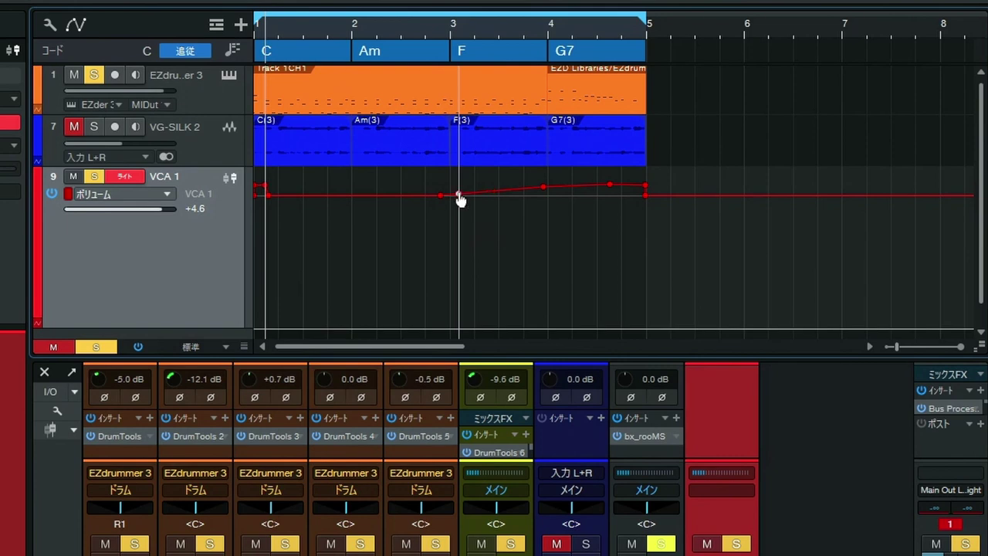
drag(459, 198, 454, 189)
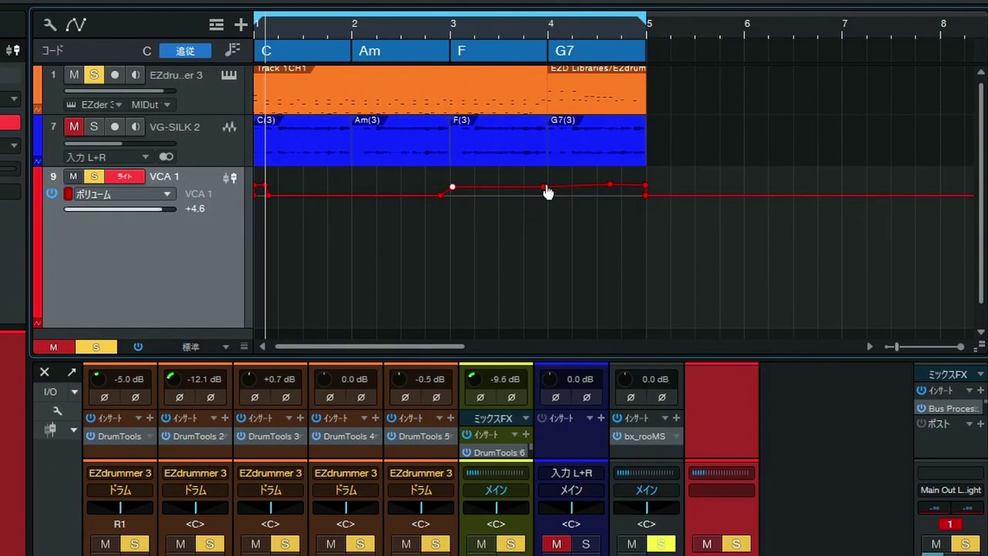
drag(544, 194, 548, 189)
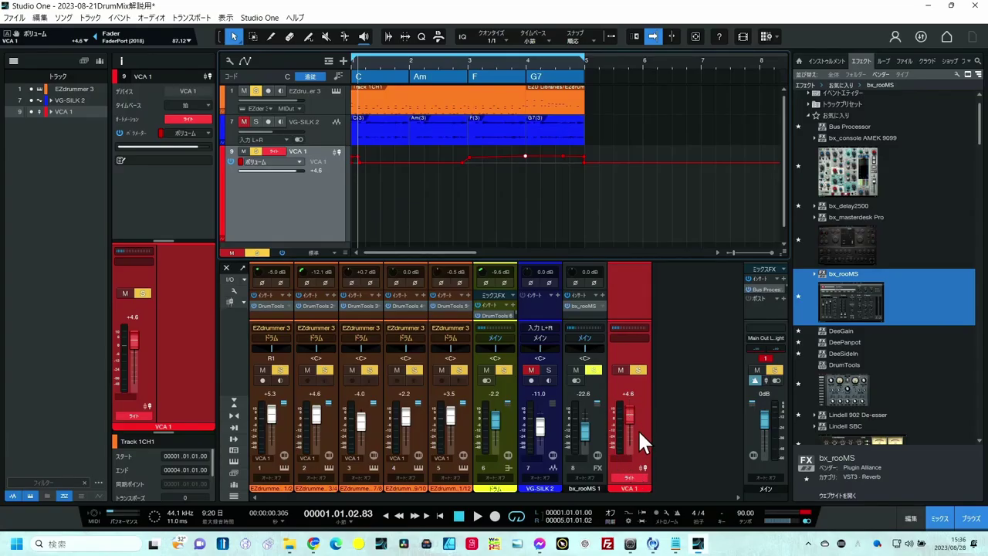
Set the VCA 1 automation mode to リード and flatten the volume bump at the song start to 0 dB
click(634, 475)
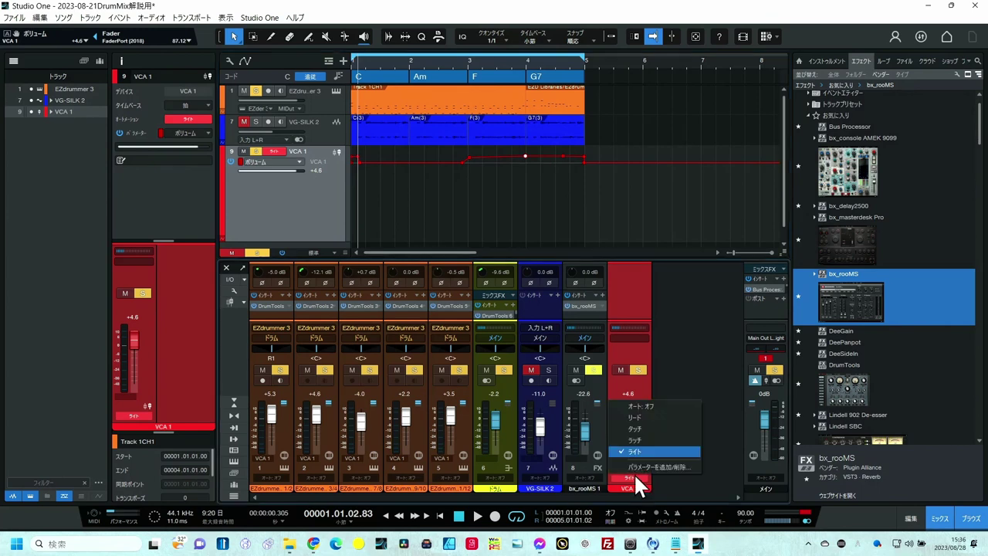
click(634, 421)
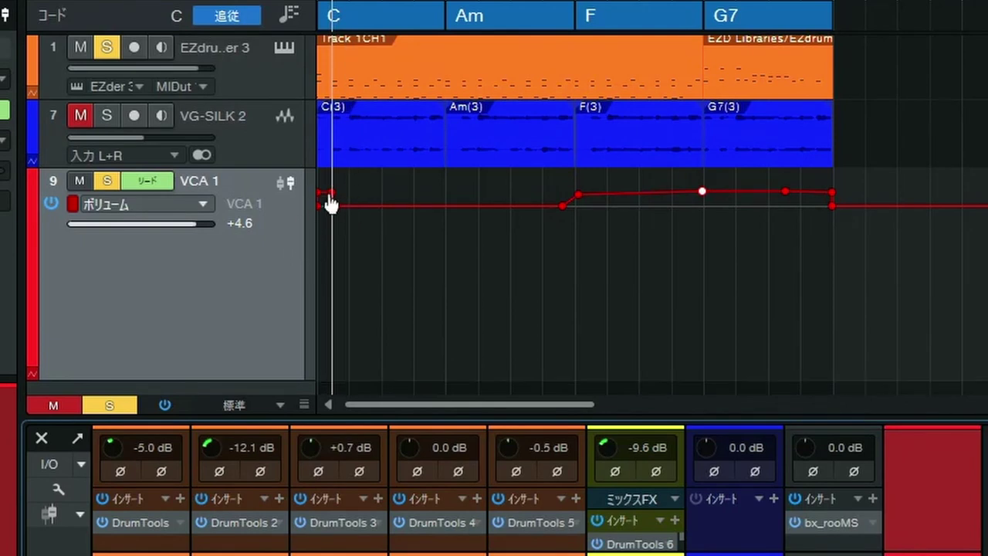
drag(321, 1, 400, 45)
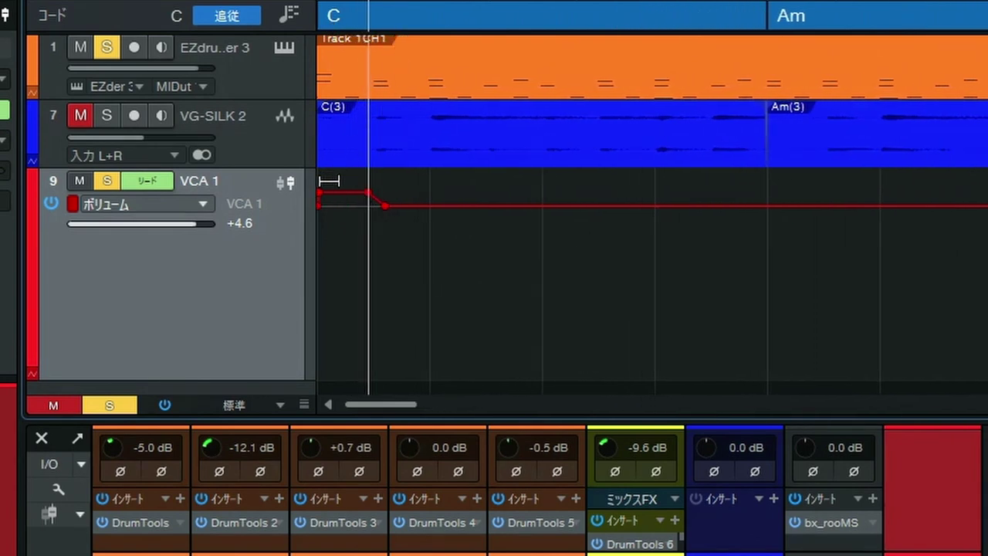
drag(320, 191, 332, 217)
click(352, 200)
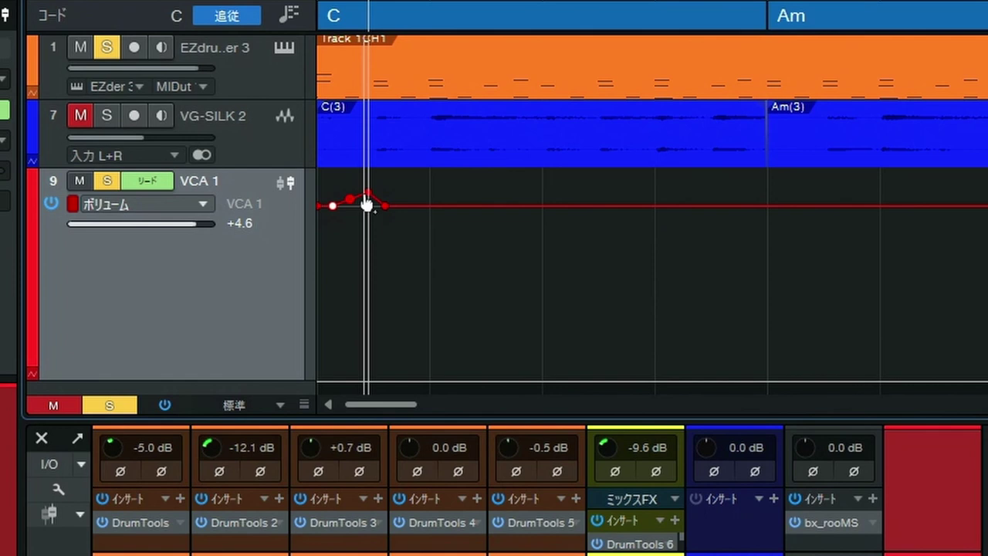
drag(368, 195, 368, 205)
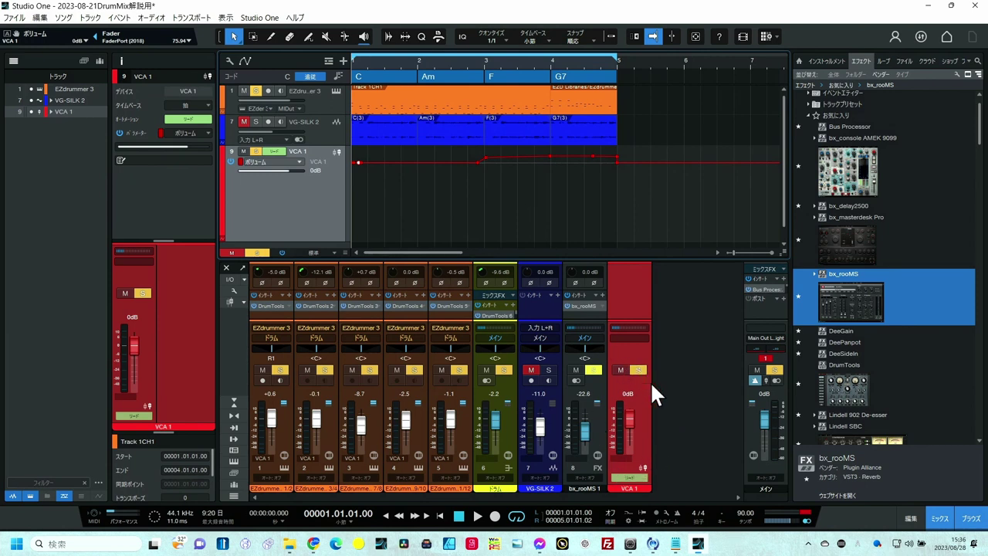
Audition the VCA 1 automation, raise its points from bar 3 onward to about +8.1 dB, and play the song again
click(478, 516)
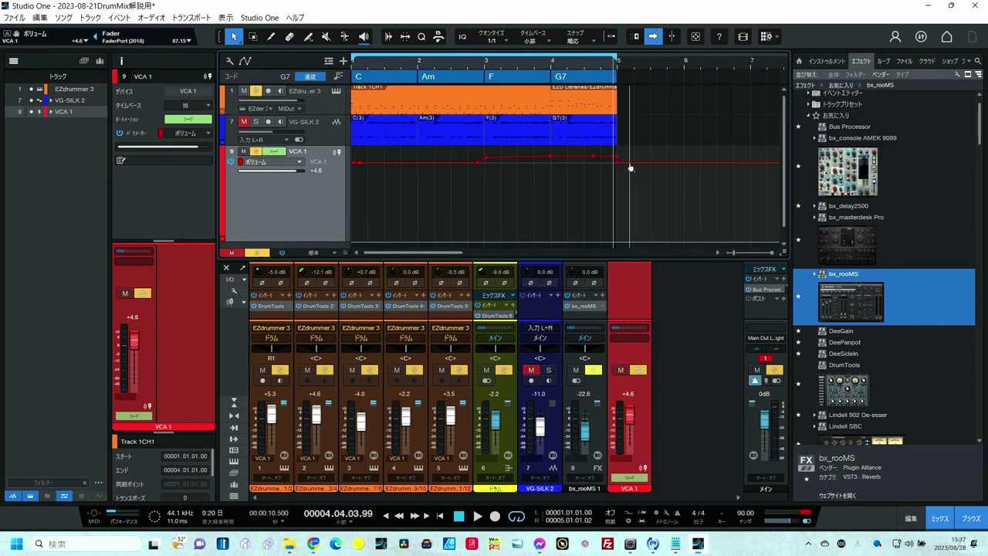
drag(627, 193, 479, 169)
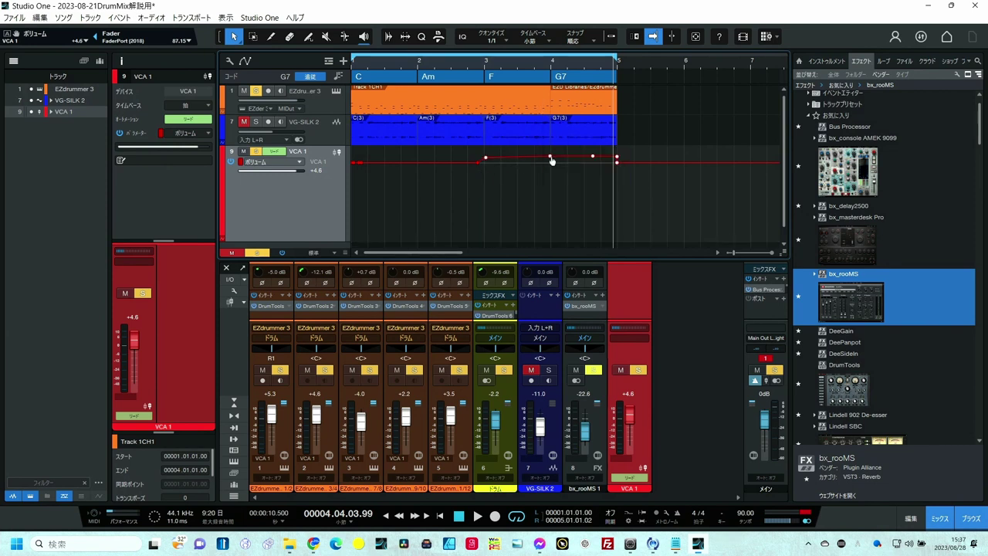
drag(551, 159, 551, 154)
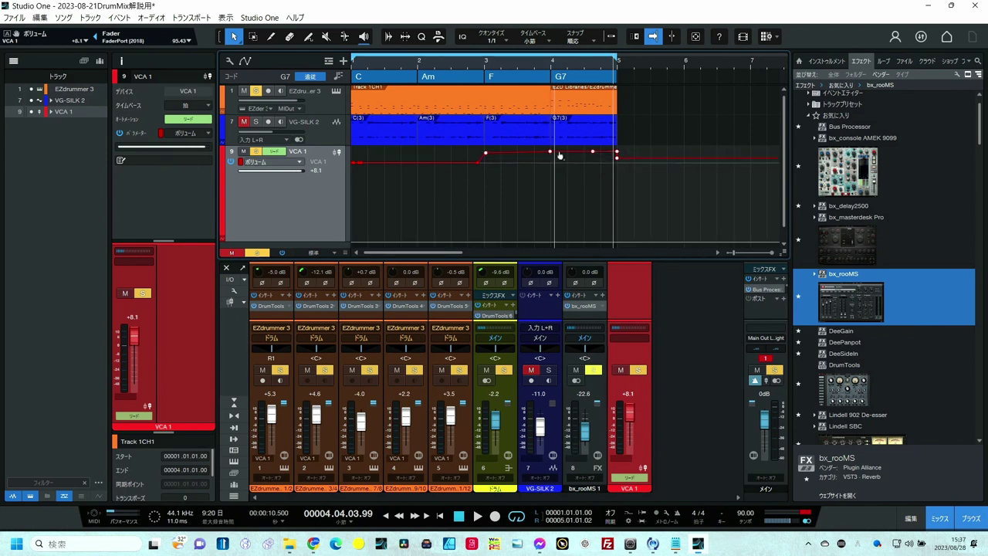
click(352, 65)
key(space)
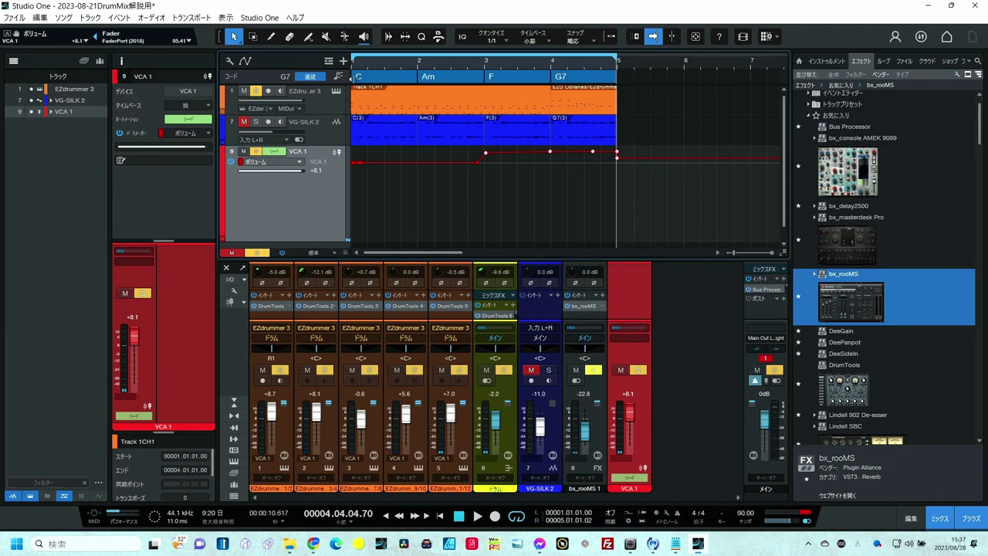
Merge the VCA 1 automation into its assigned channels with VCAオートメーションを結合
scroll(383, 217, down, 1)
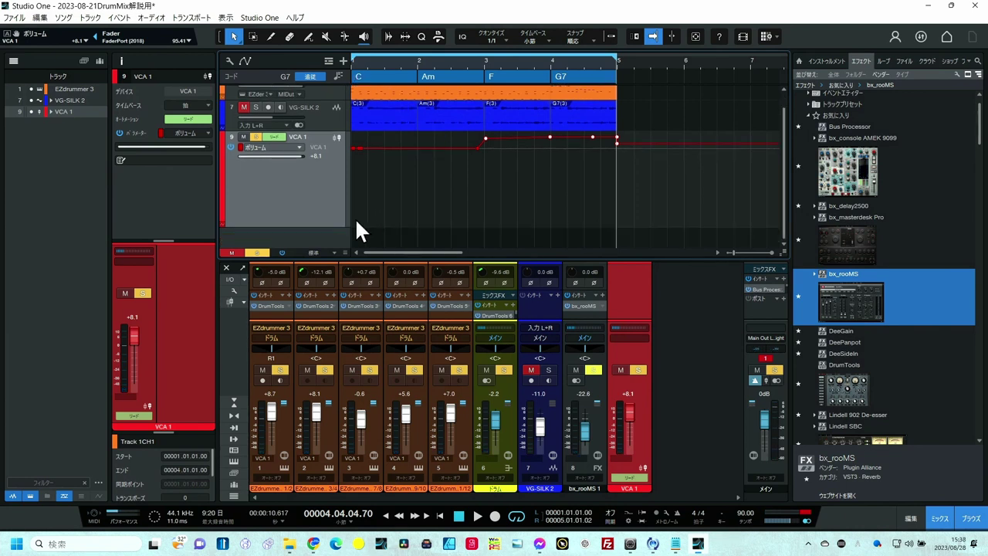
scroll(334, 227, up, 1)
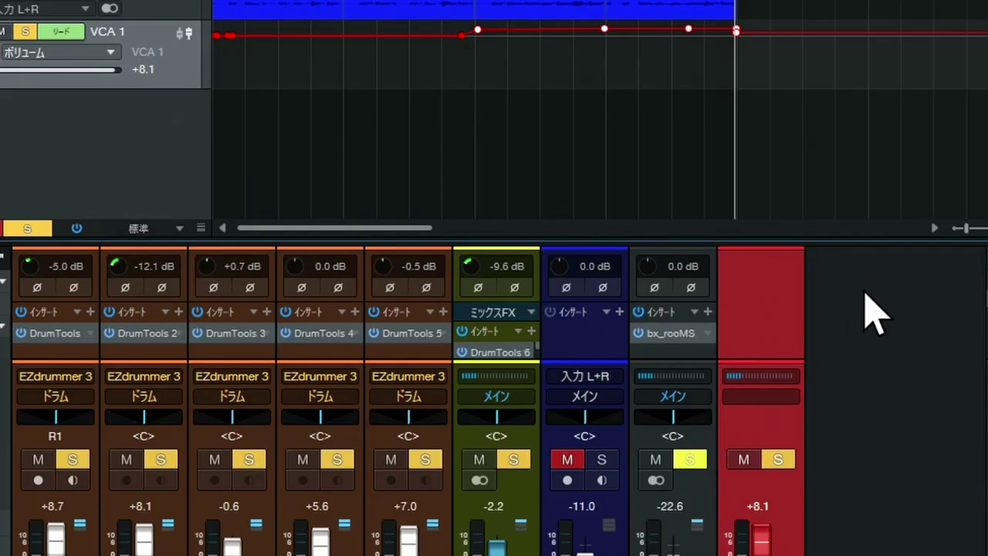
right_click(626, 309)
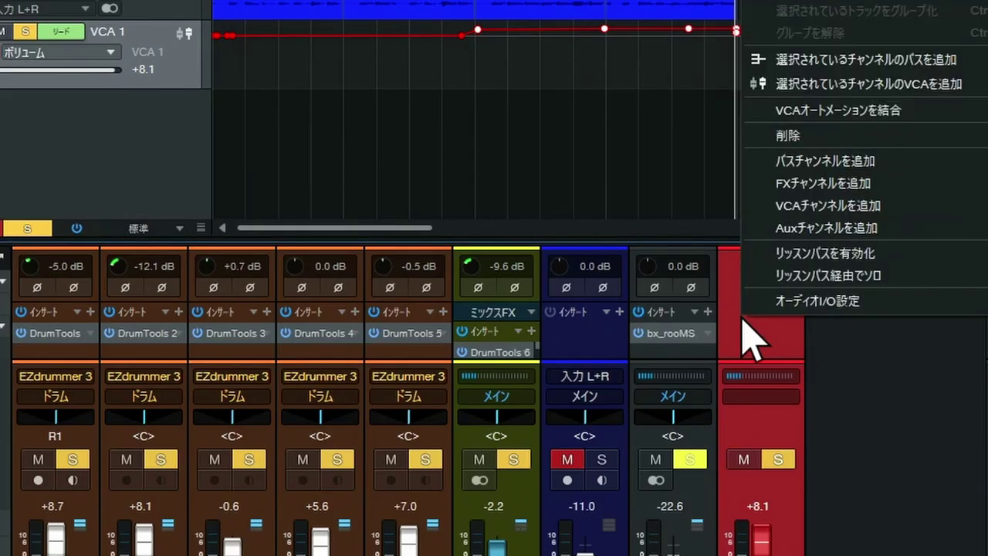
click(859, 115)
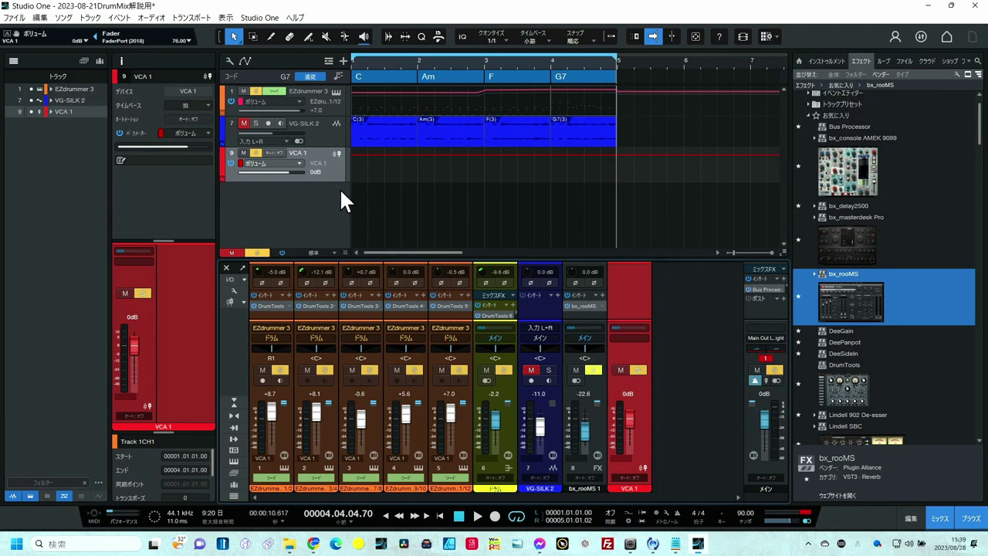
Expand the EZdrummer 3 track's envelopes to show the individual channel volume automation across the whole song
click(223, 110)
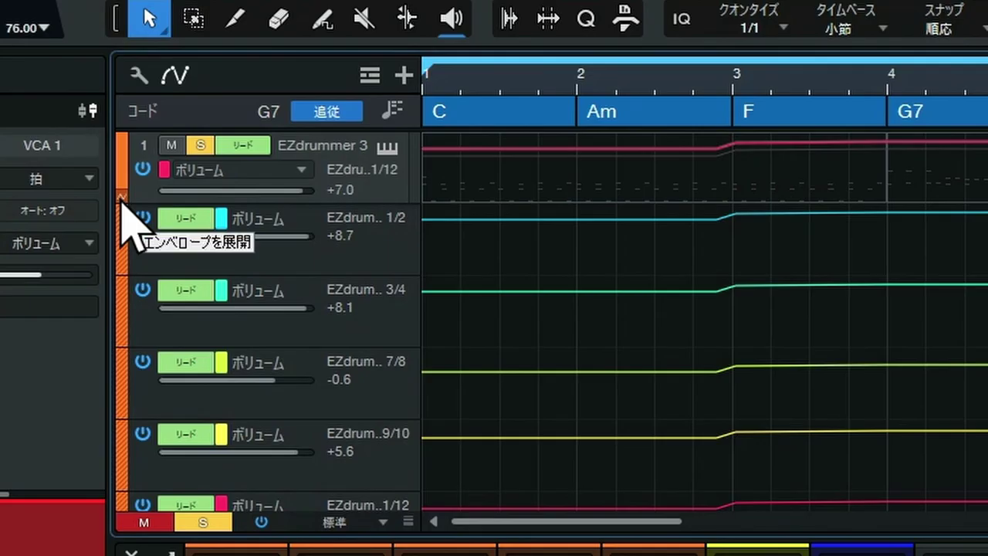
click(122, 203)
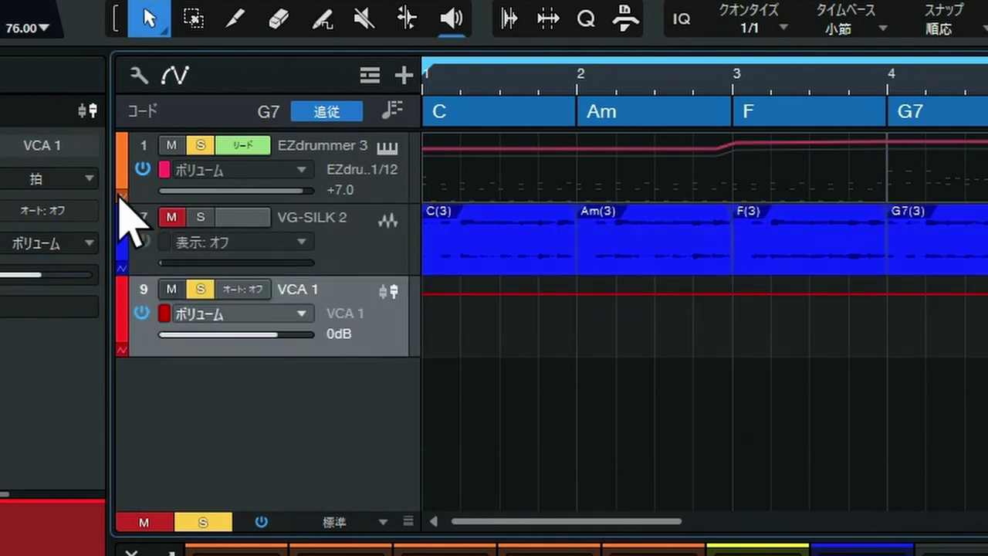
click(121, 203)
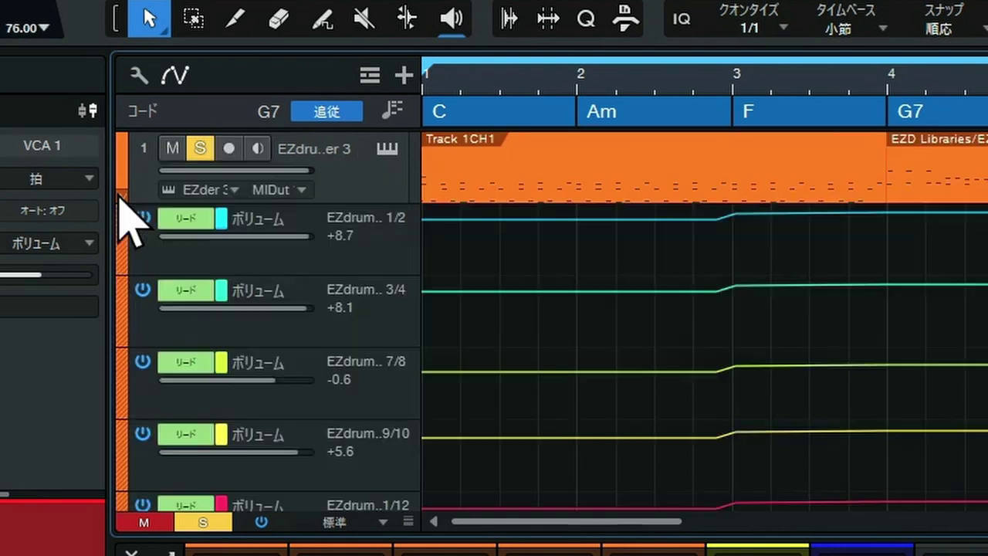
key(w)
key(w)
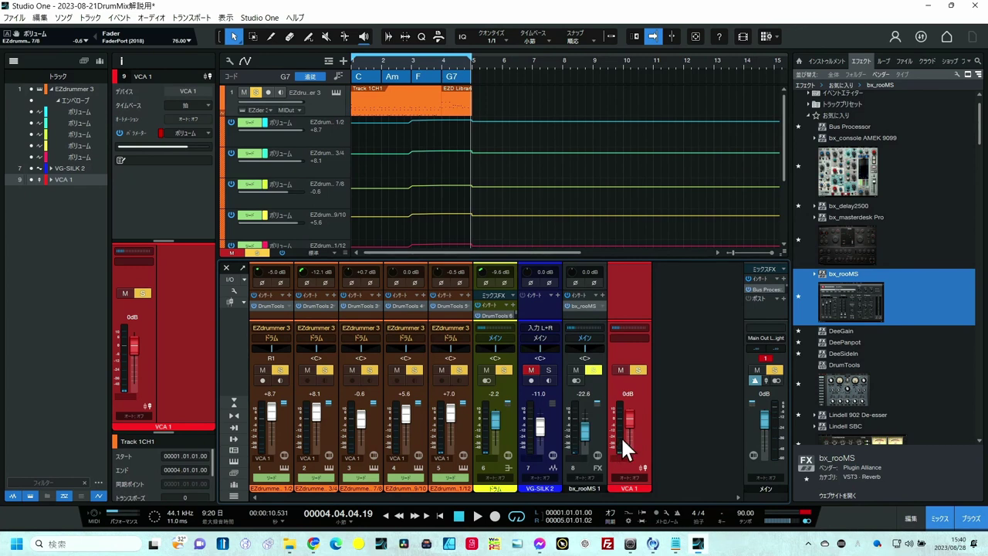
Play the song from the start to check the merged volume automation on the drum channels
mouse_move(622, 440)
click(440, 516)
click(477, 515)
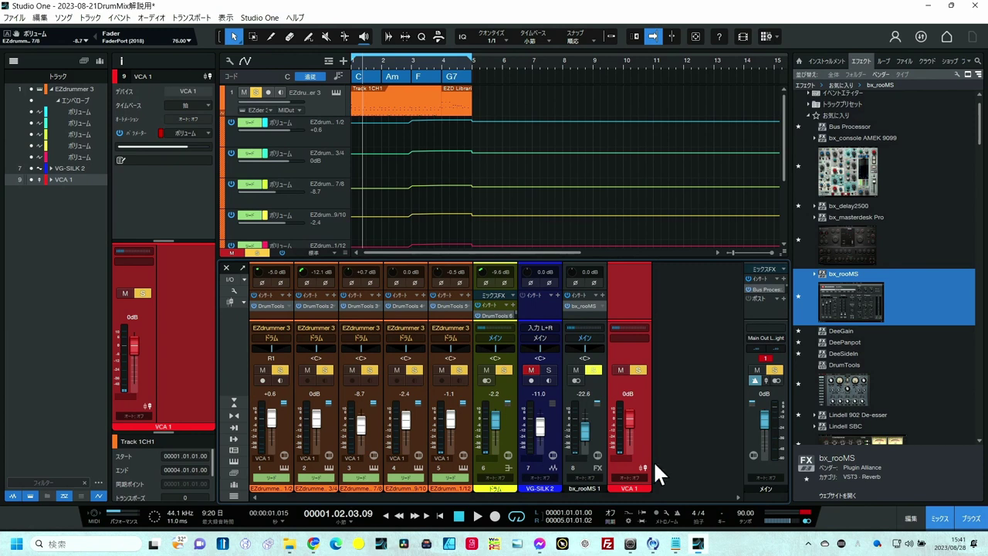
Lower the VCA 1 fader while playback is stopped, ending at -14.9 dB
click(627, 424)
drag(626, 424, 626, 435)
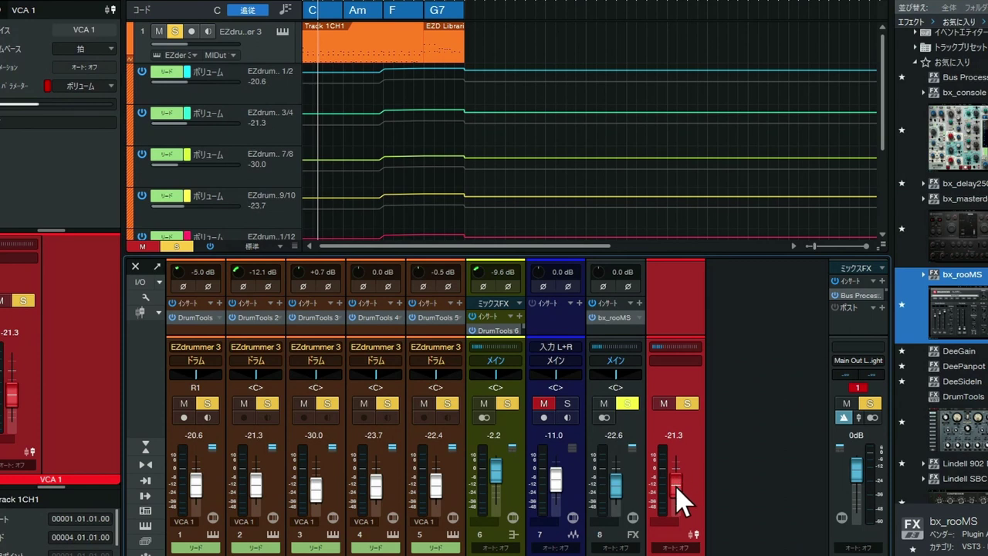
scroll(678, 477, up, 10)
drag(677, 477, 680, 485)
scroll(681, 484, down, 4)
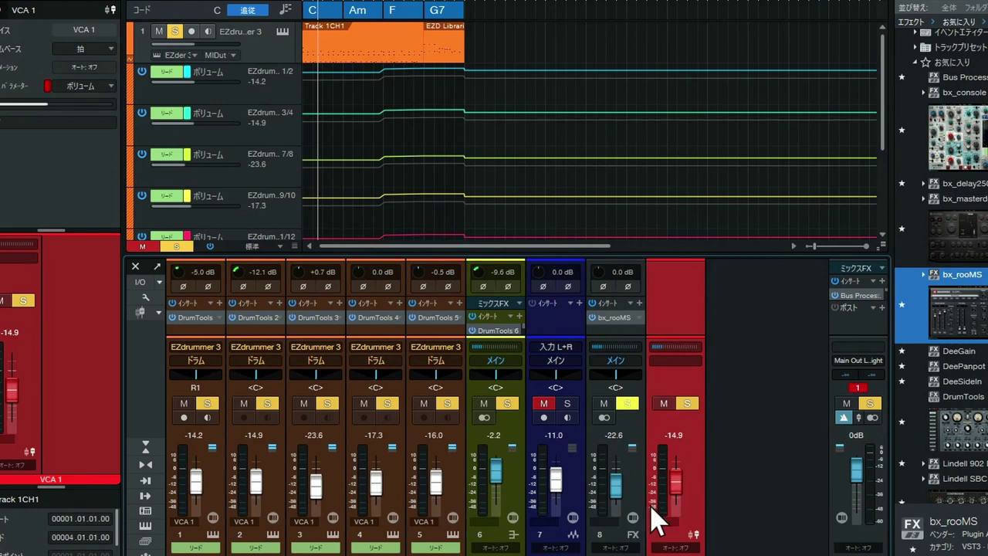
Raise the VCA 1 fader gradually to +10.0 dB during playback, and stop
key(space)
scroll(680, 502, up, 5)
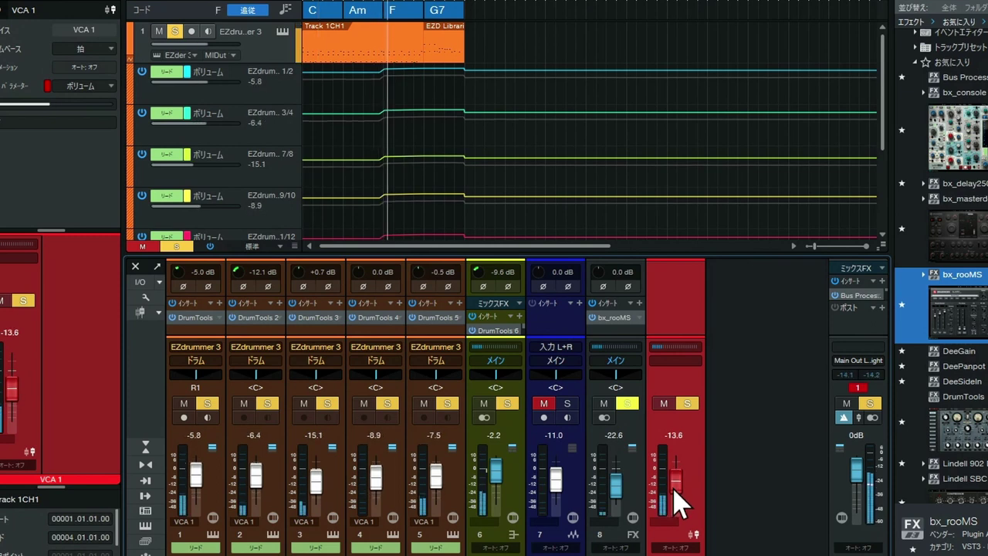
scroll(680, 501, up, 4)
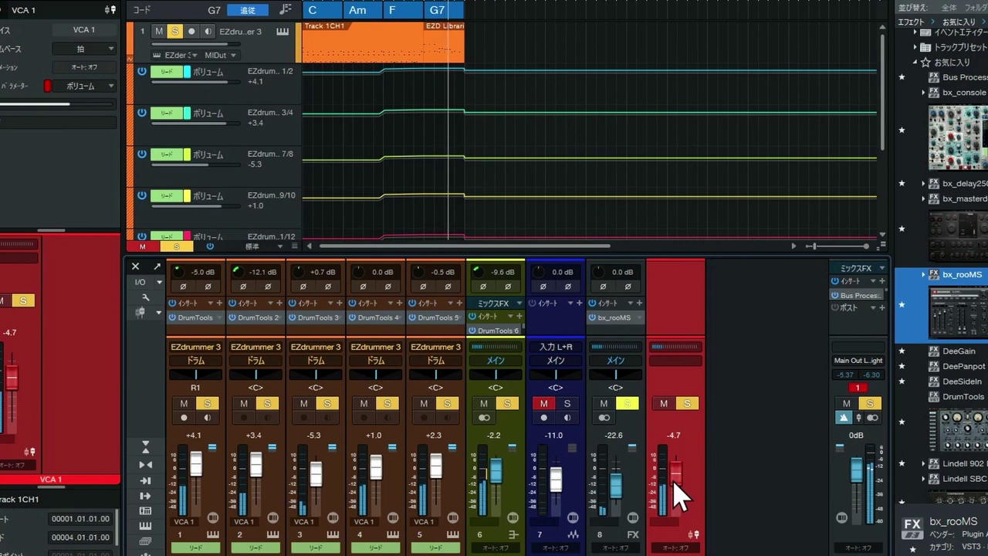
scroll(680, 498, up, 6)
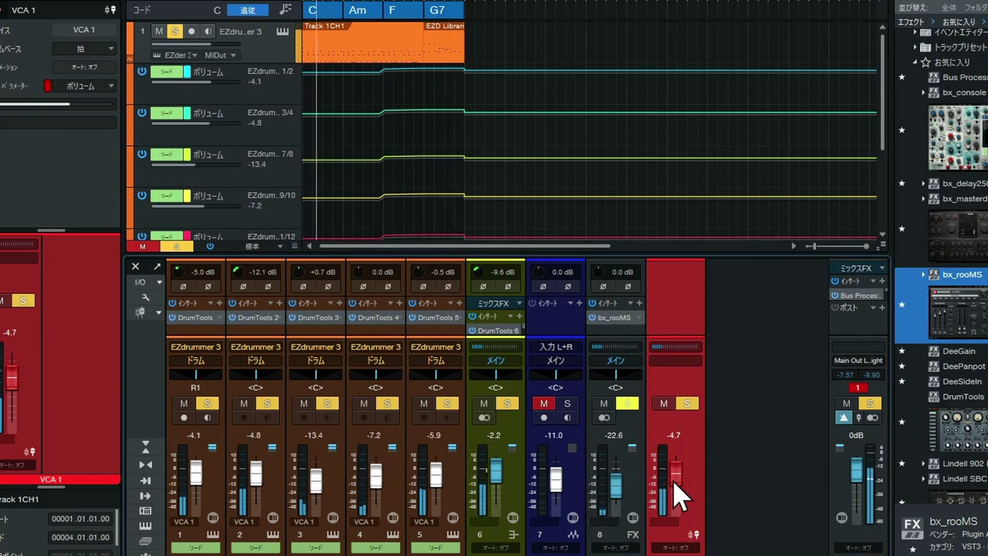
scroll(681, 487, up, 5)
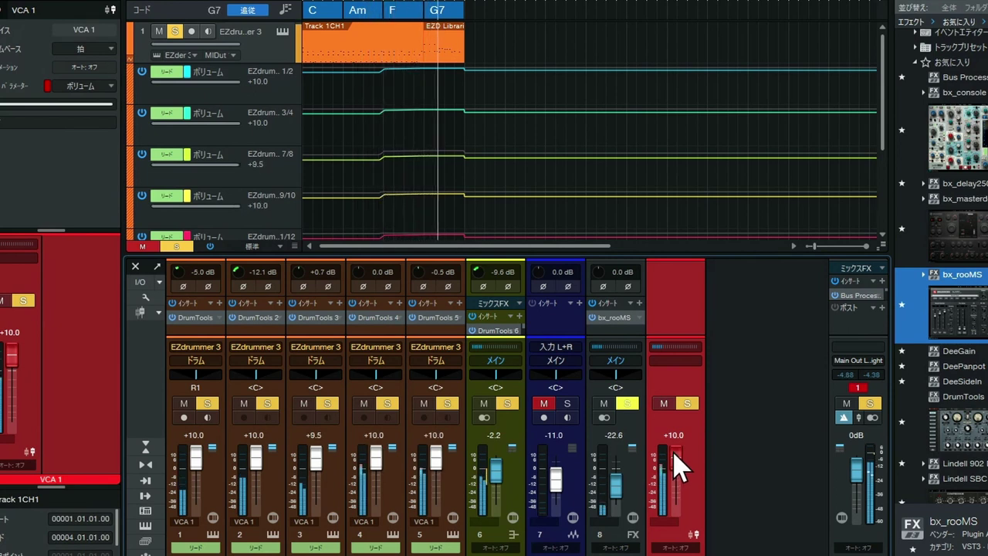
key(space)
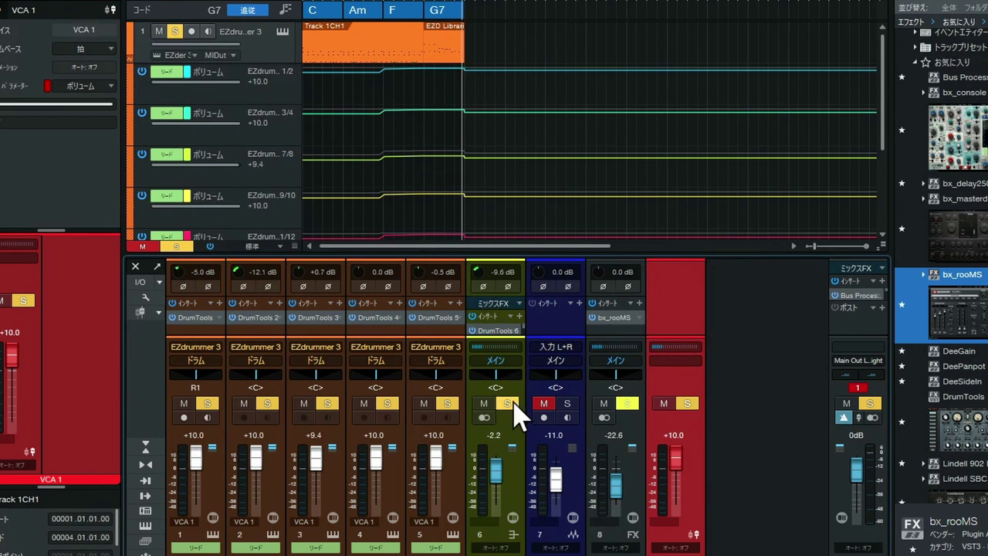
Select drum channel 5 and draw a shallow dip across bar 4 in its volume envelope
click(455, 445)
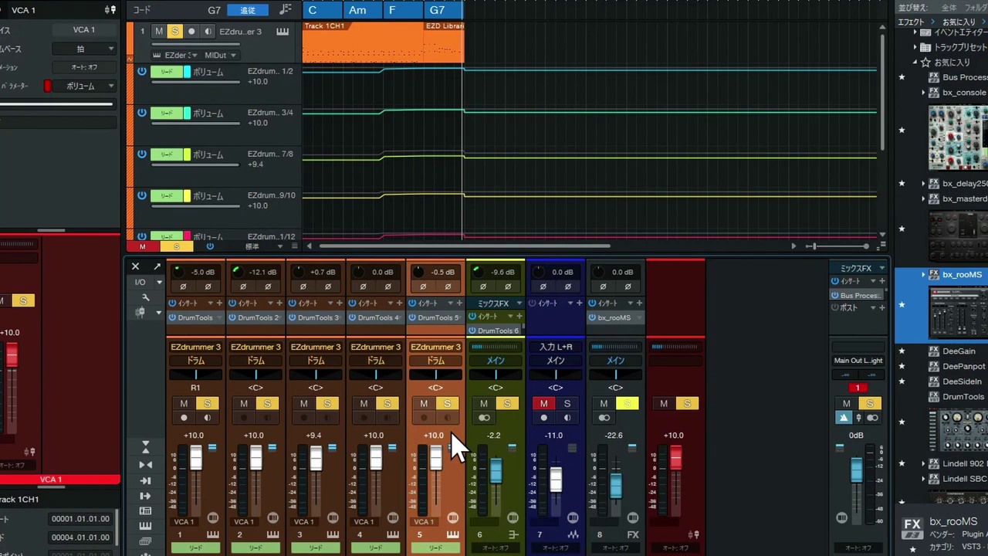
scroll(302, 193, down, 1)
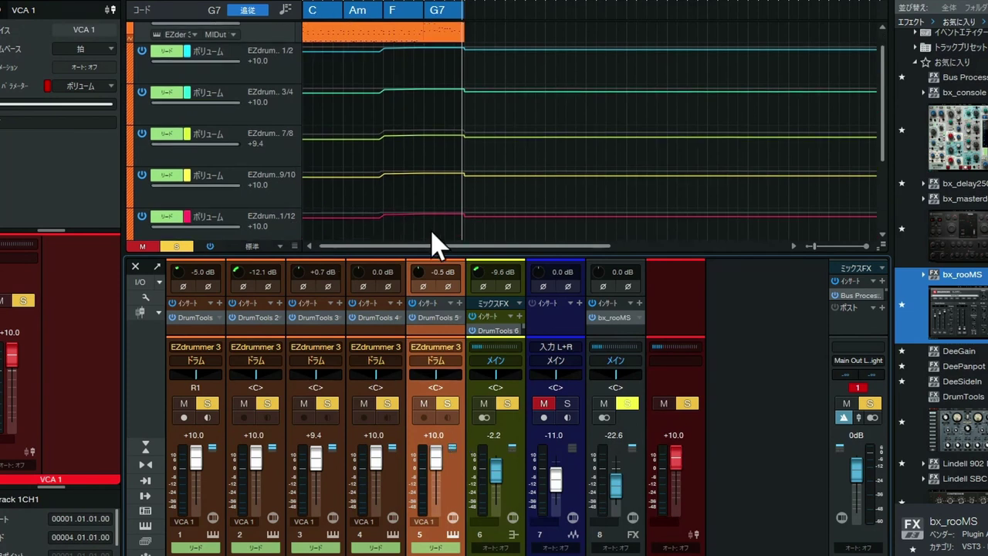
drag(422, 214, 464, 211)
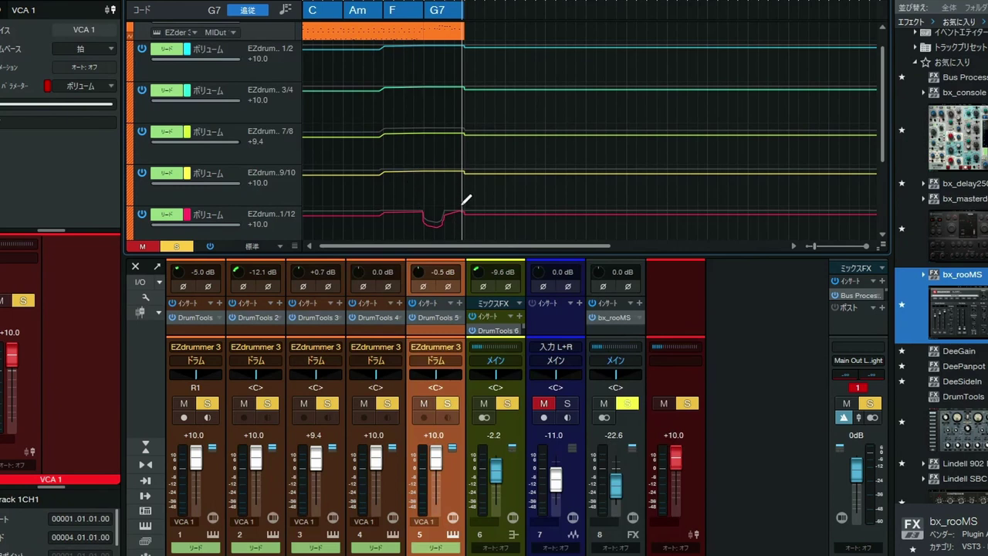
drag(424, 215, 460, 212)
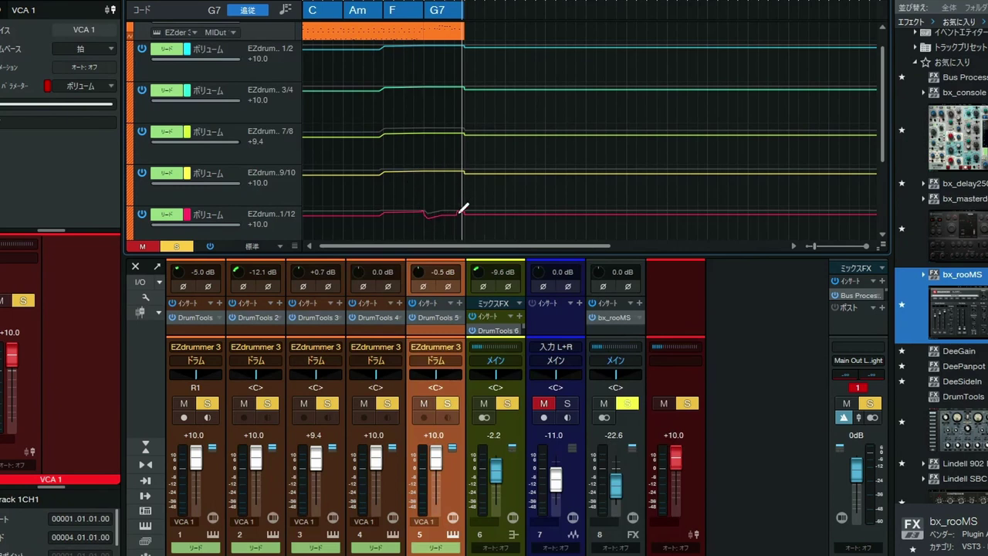